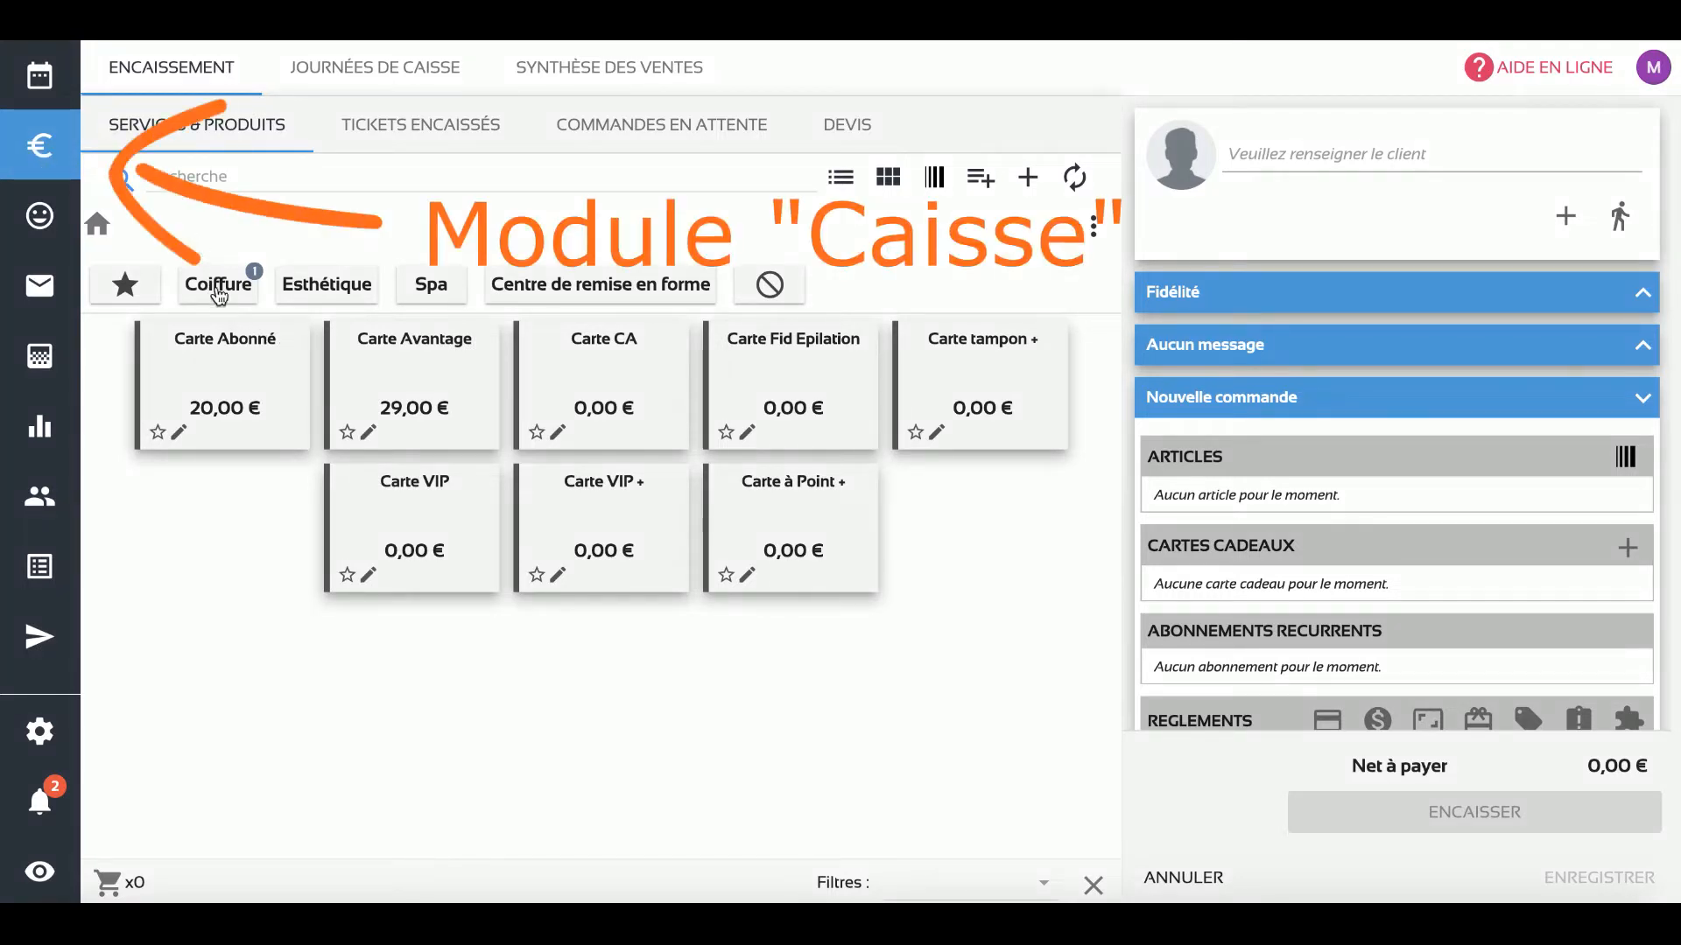
Step: Browse the Coiffure family and the Esthétique > Epilation Dames family in checkout, returning to the top-level families
left_click(219, 289)
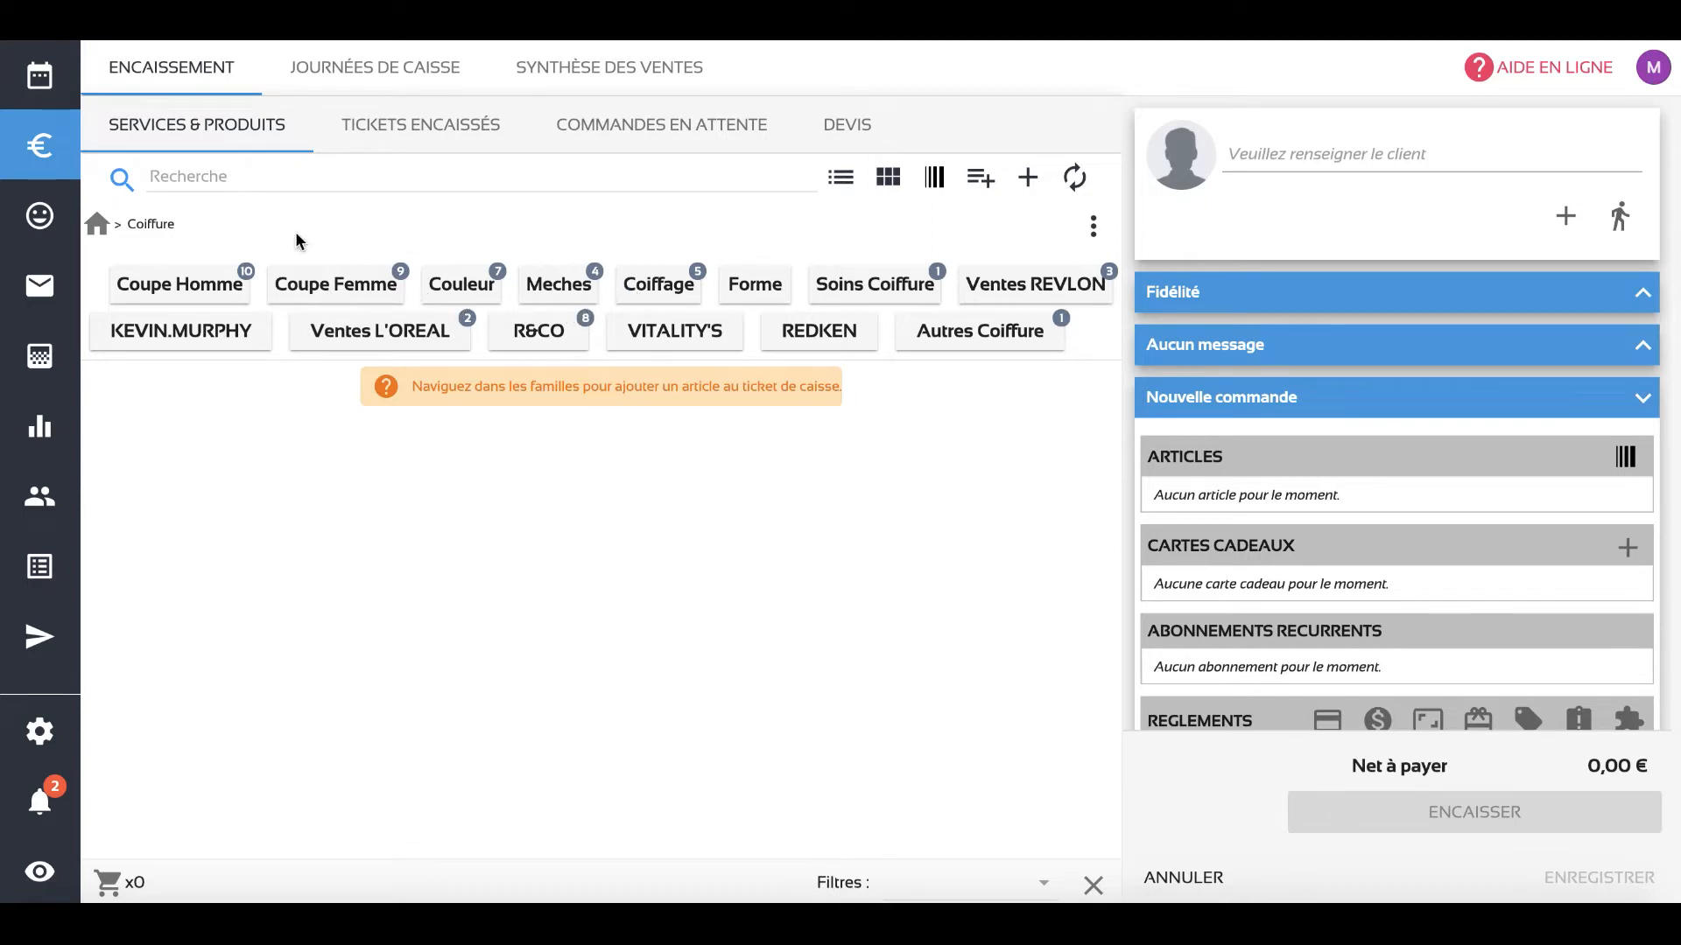
left_click(99, 227)
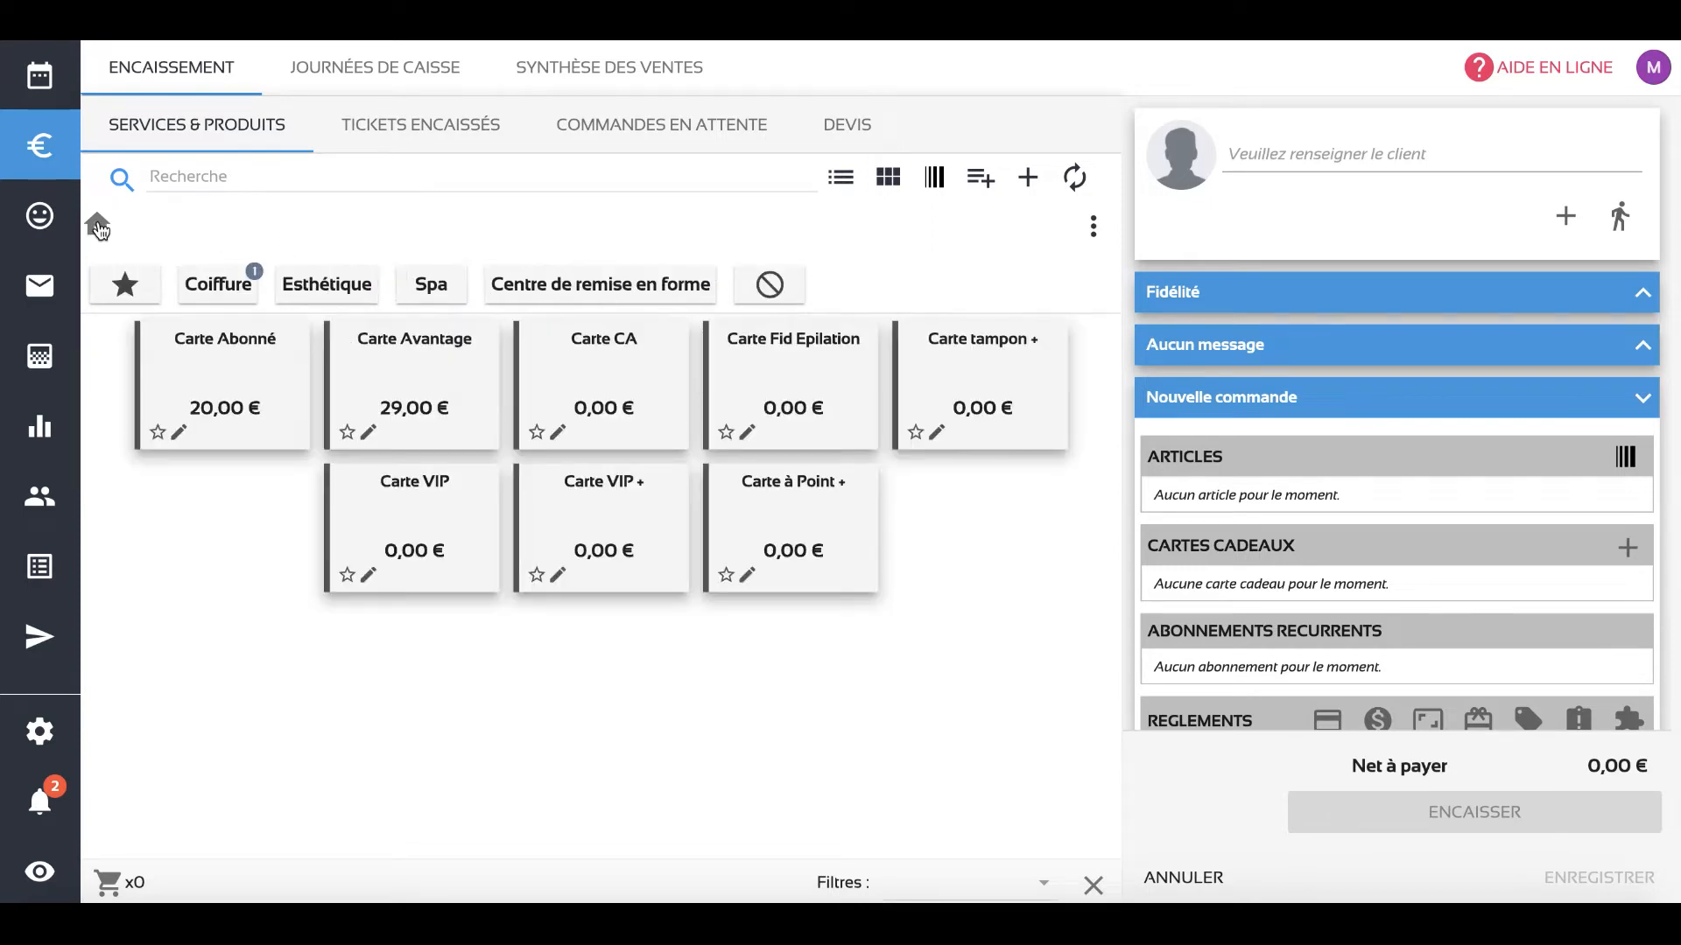
left_click(302, 289)
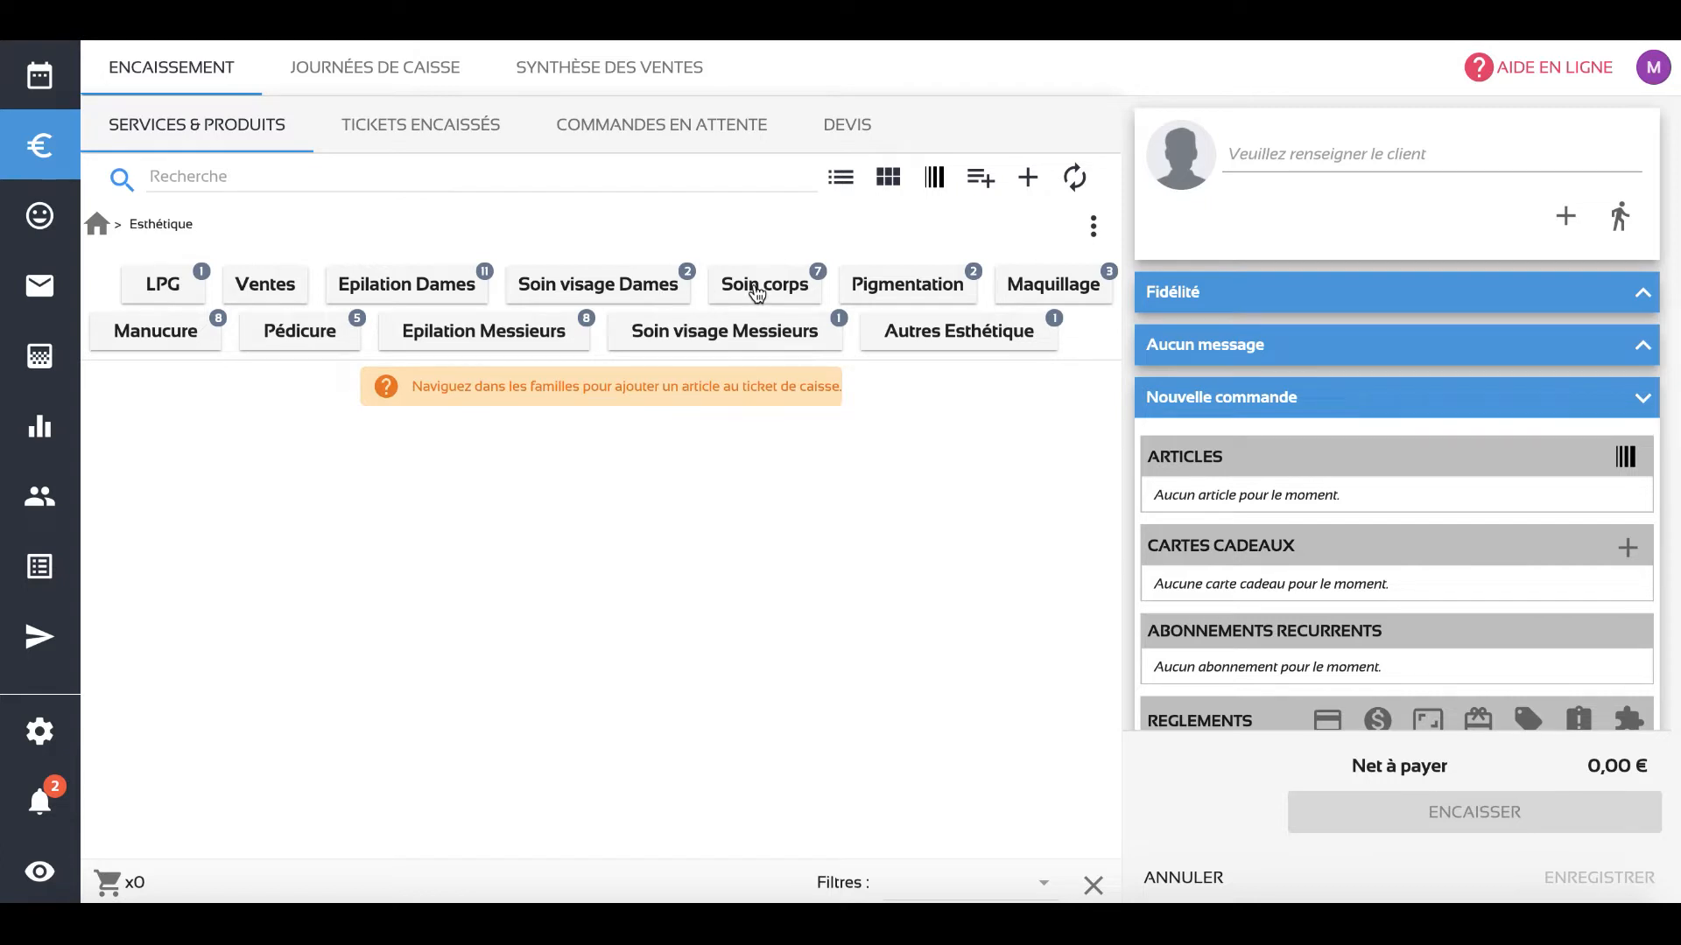
left_click(464, 288)
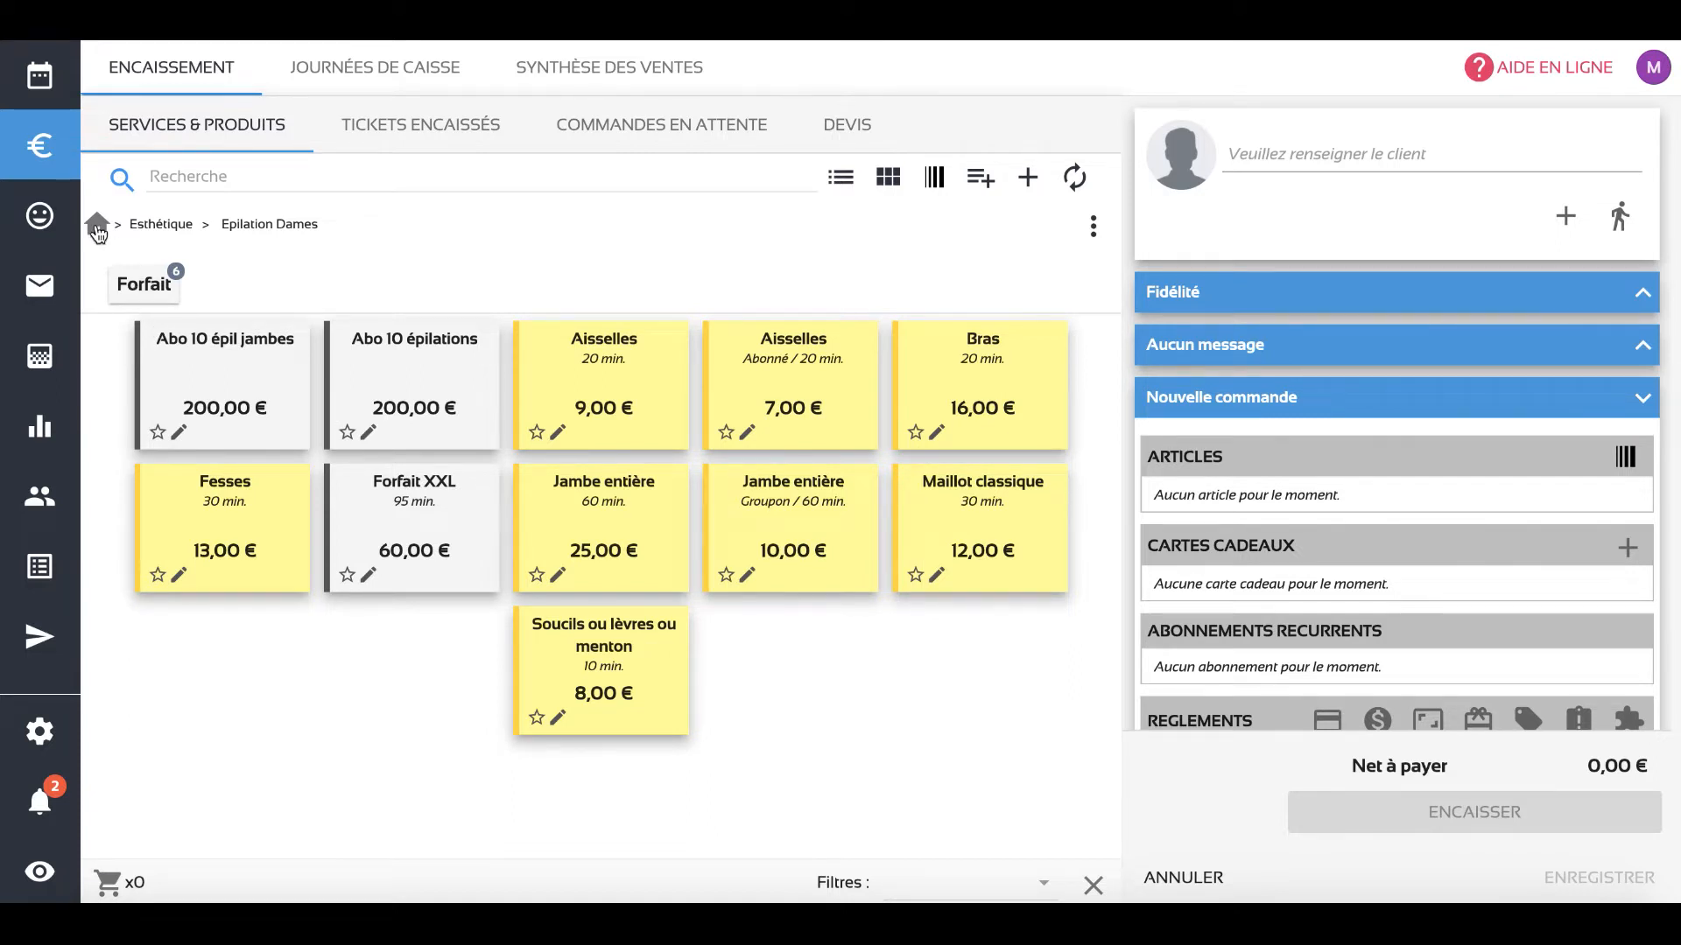
left_click(98, 230)
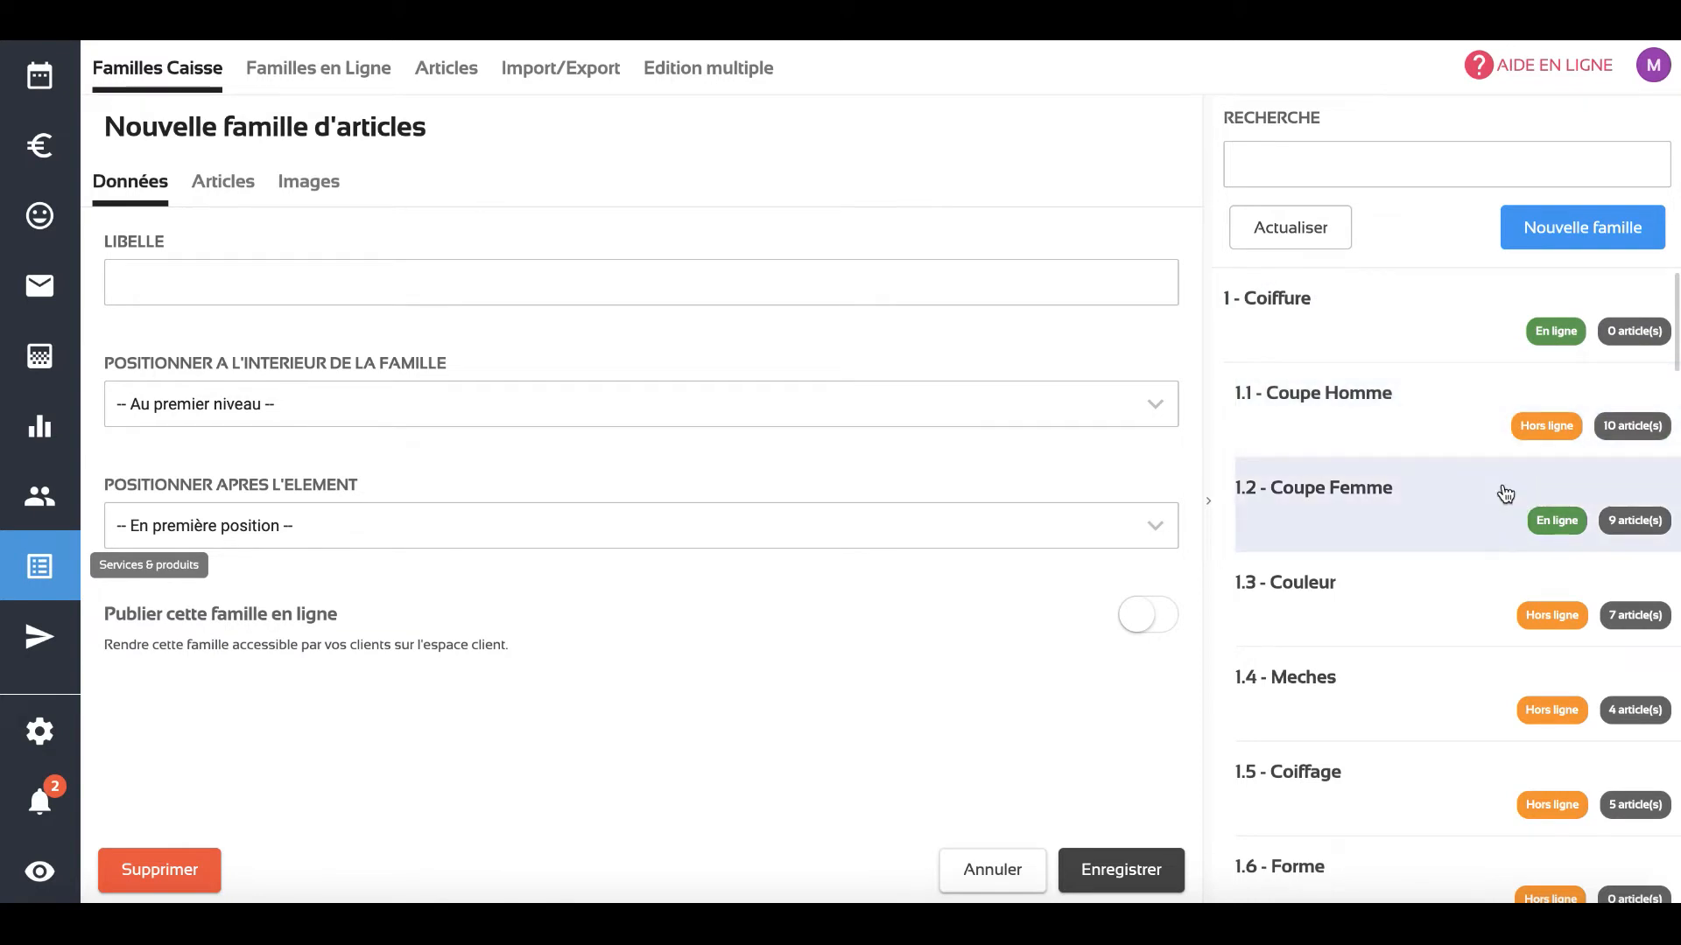
Step: Position the Coupe Homme family after Coupe Femme within Coiffure, save it, and check the Coiffure families in the Caisse module
left_click(1470, 440)
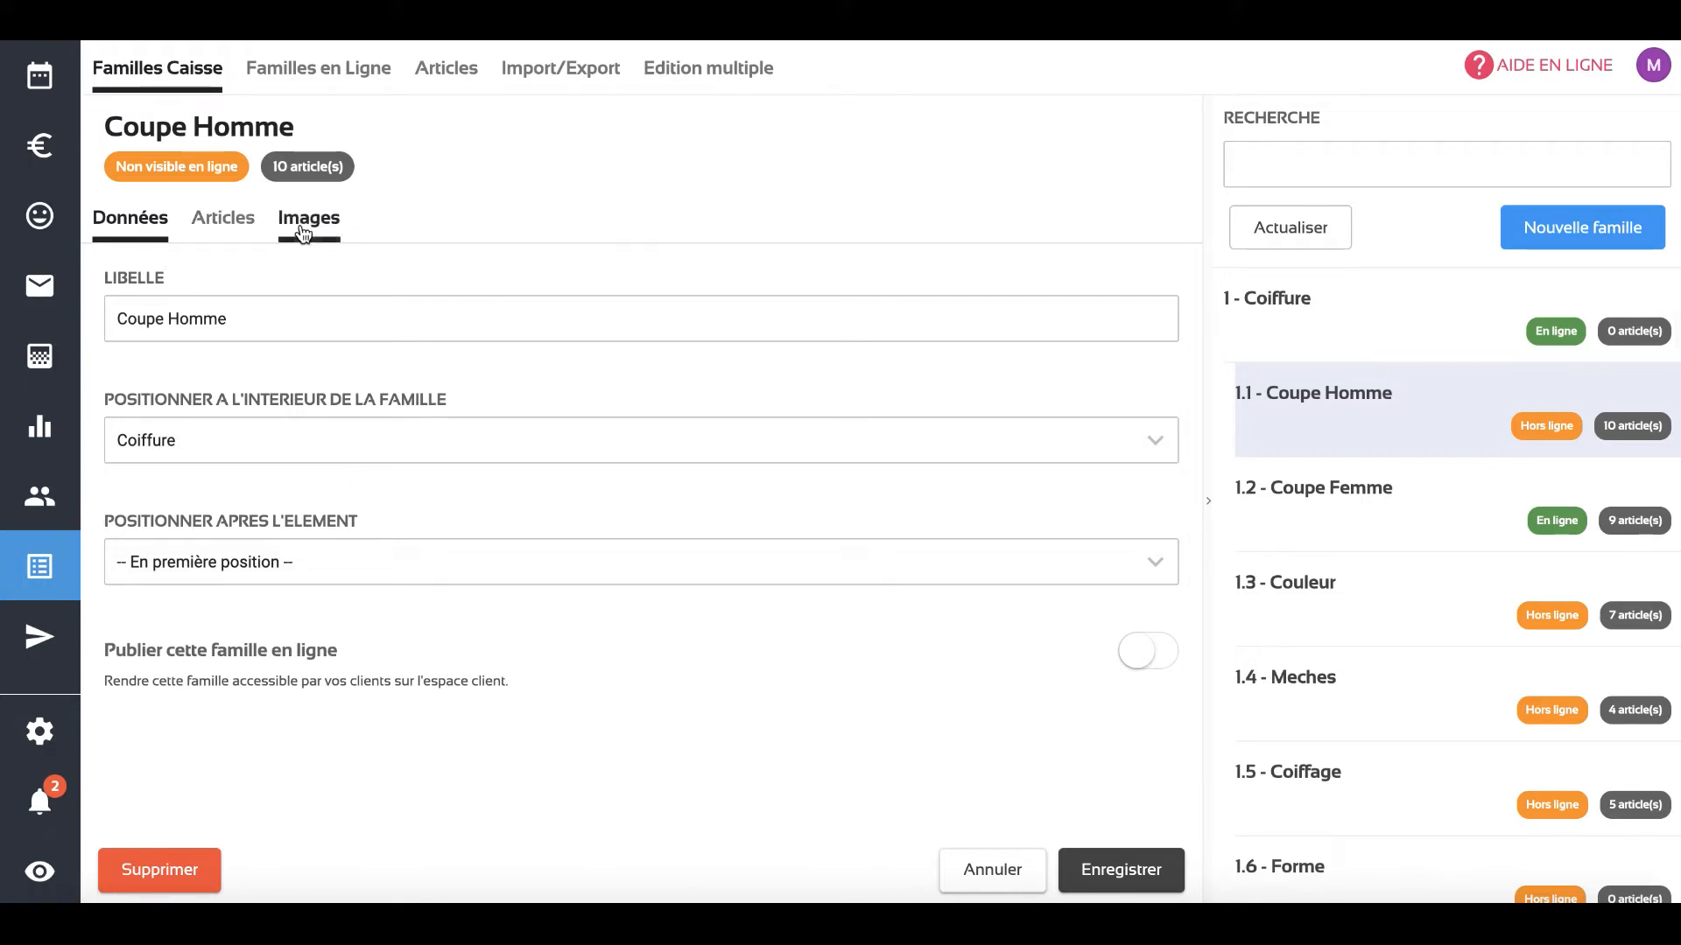
left_click(270, 325)
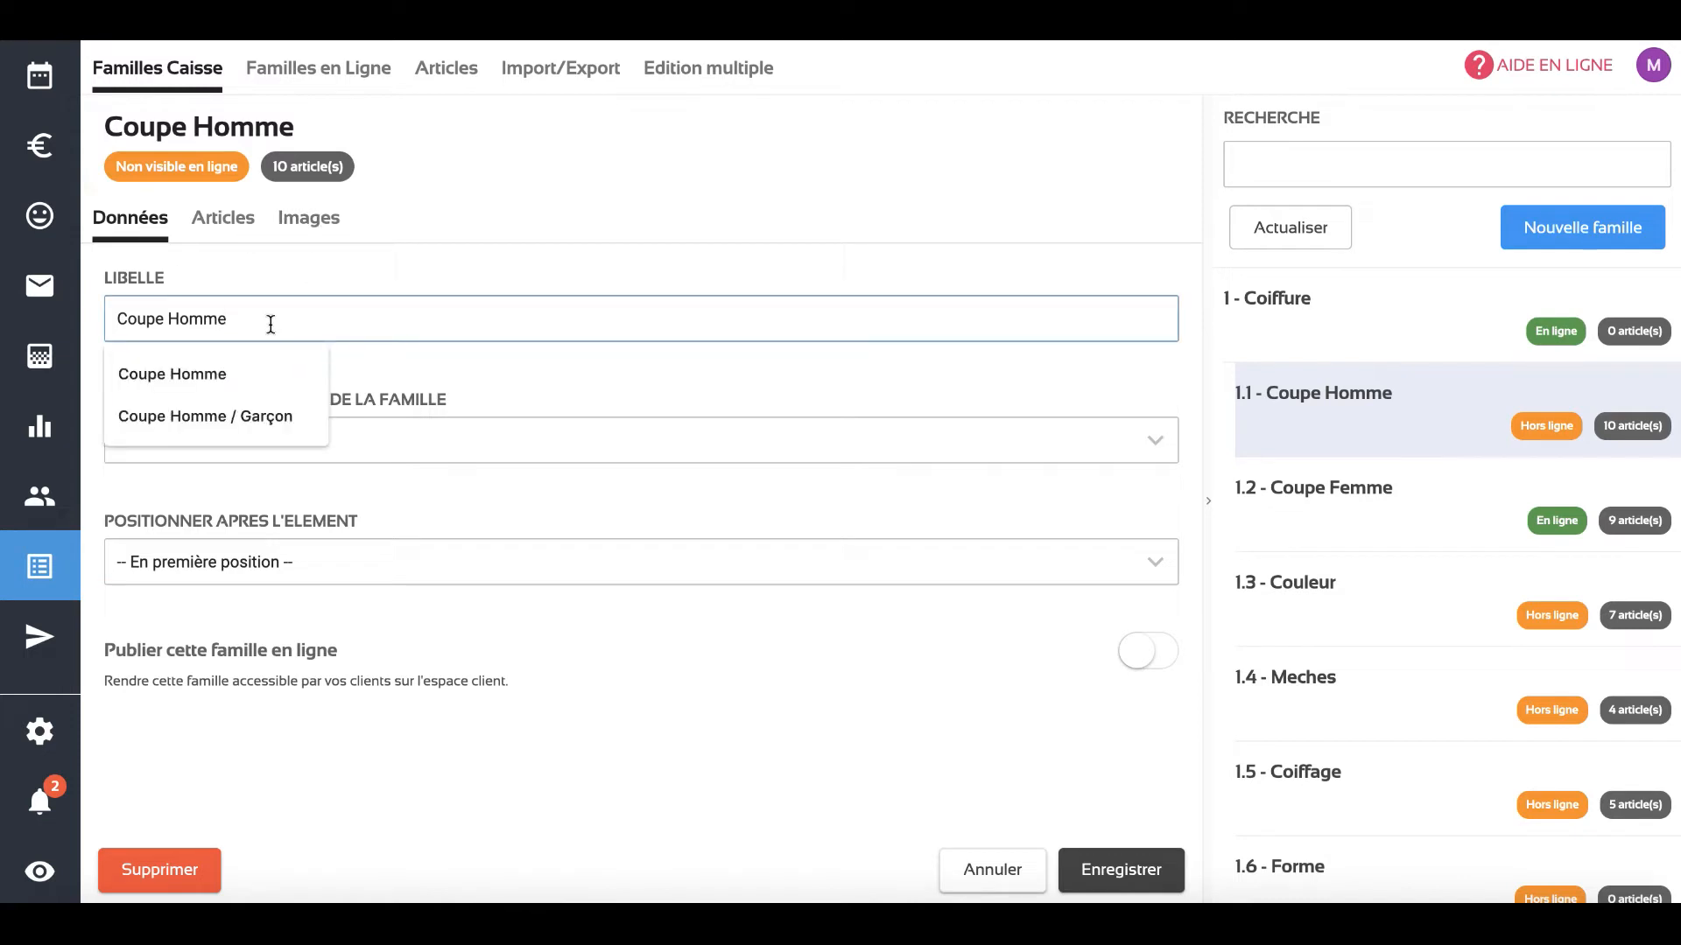
left_click(417, 375)
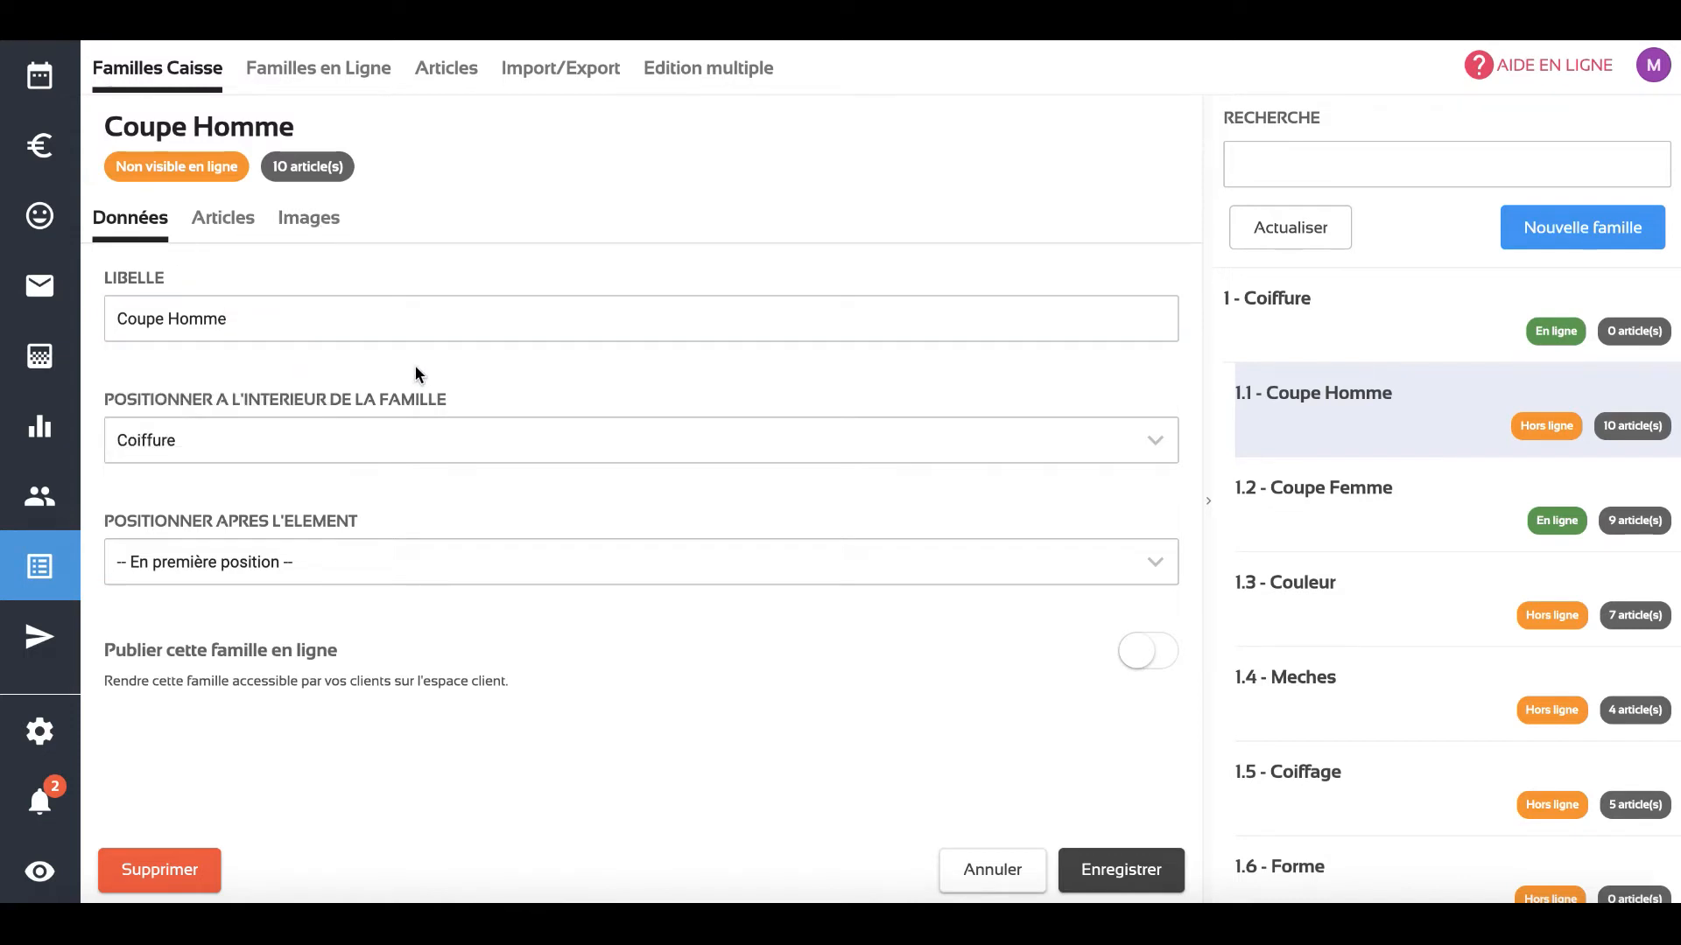
left_click(421, 434)
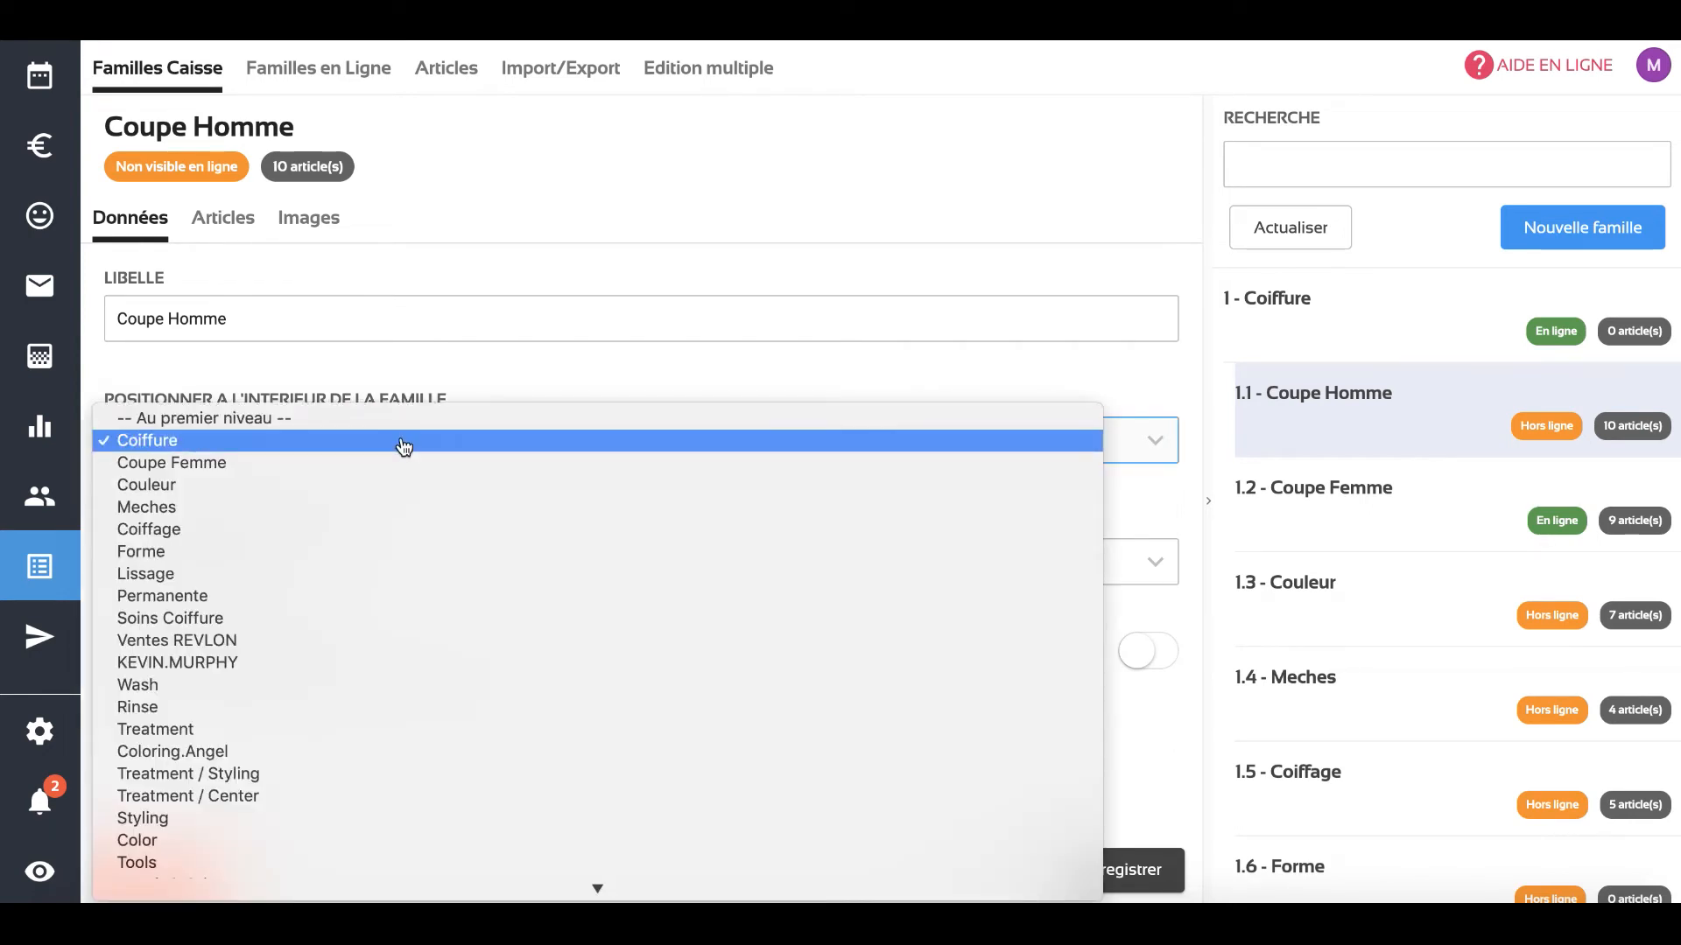
left_click(470, 381)
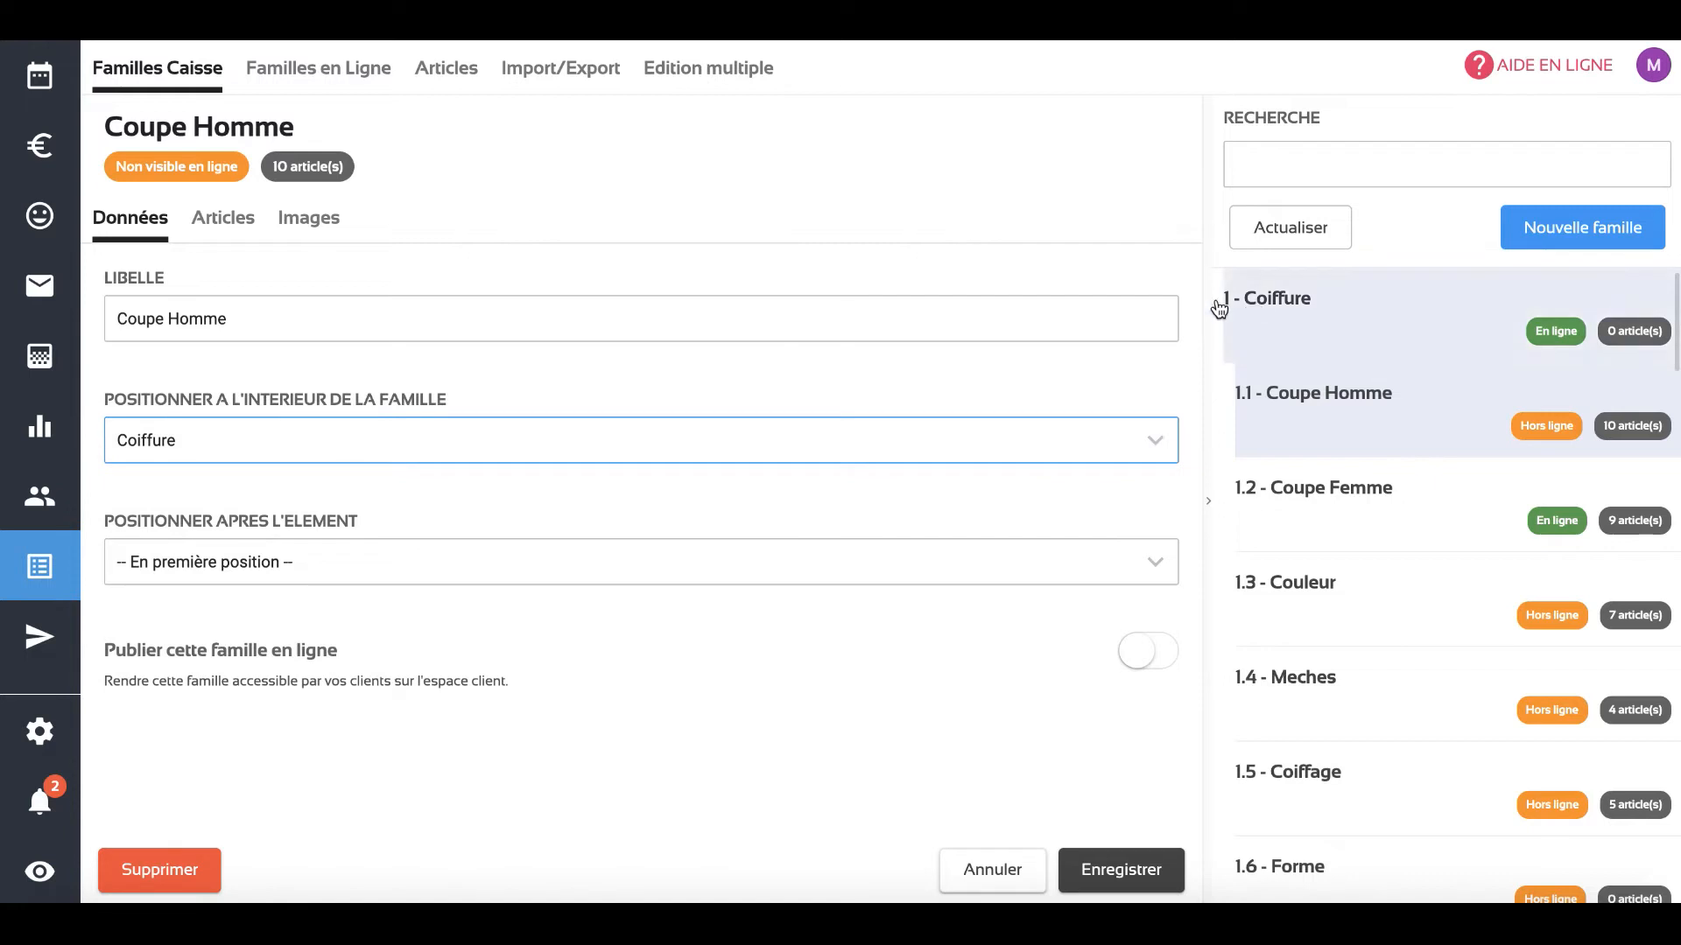
left_click(491, 573)
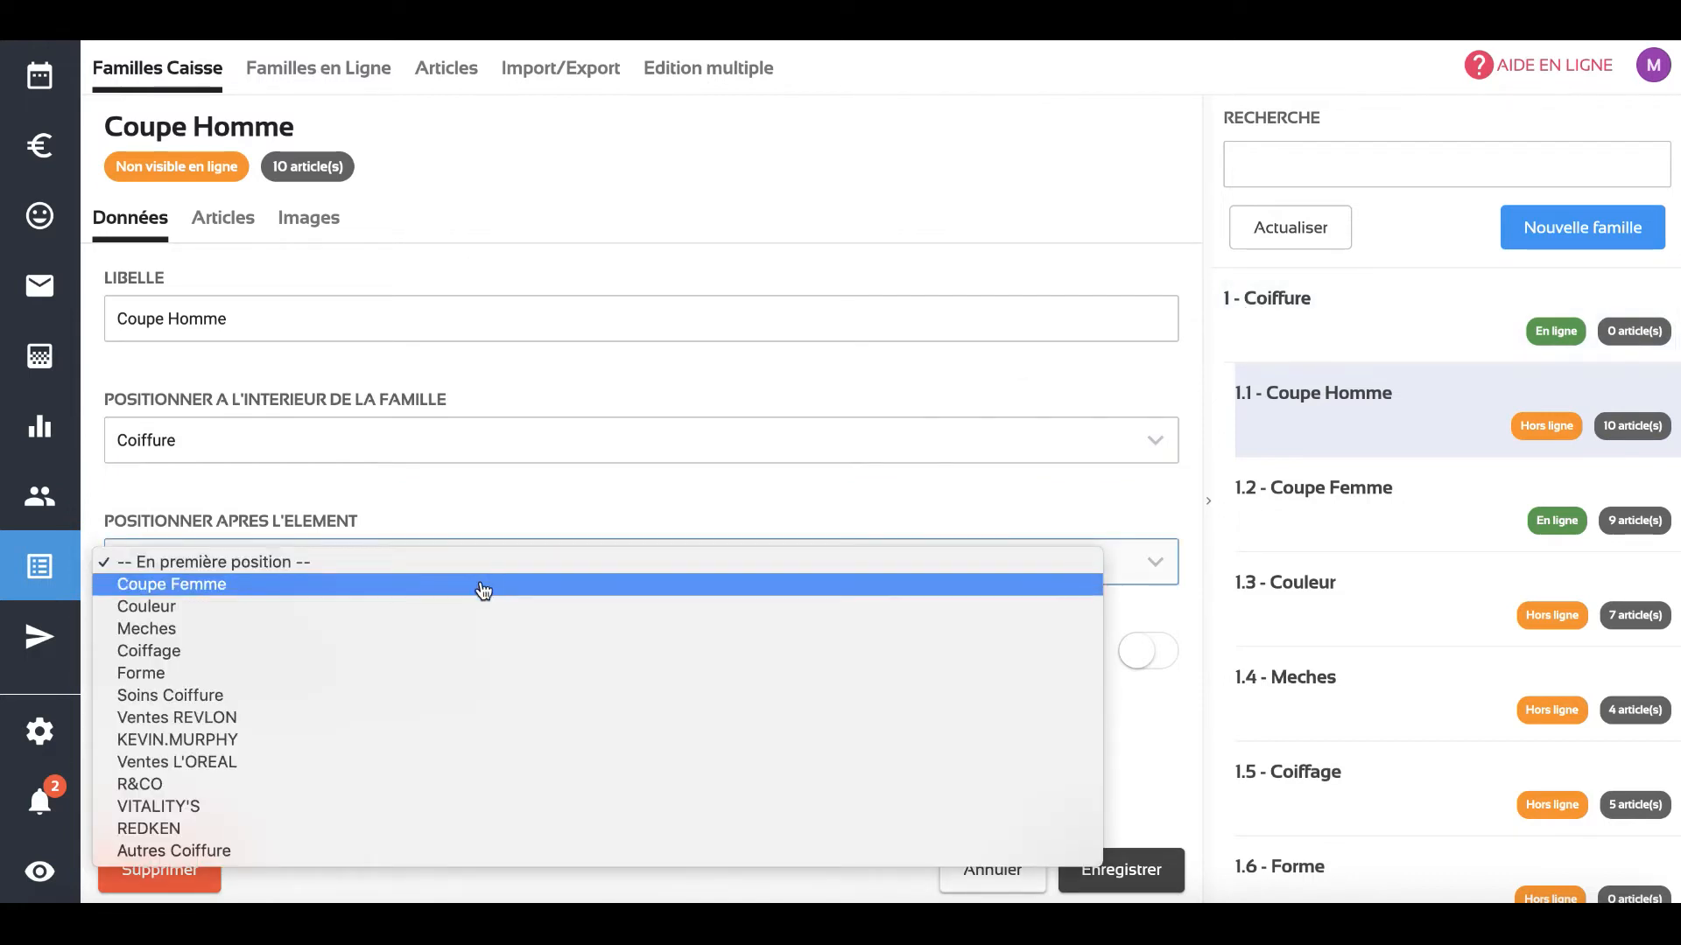
left_click(483, 585)
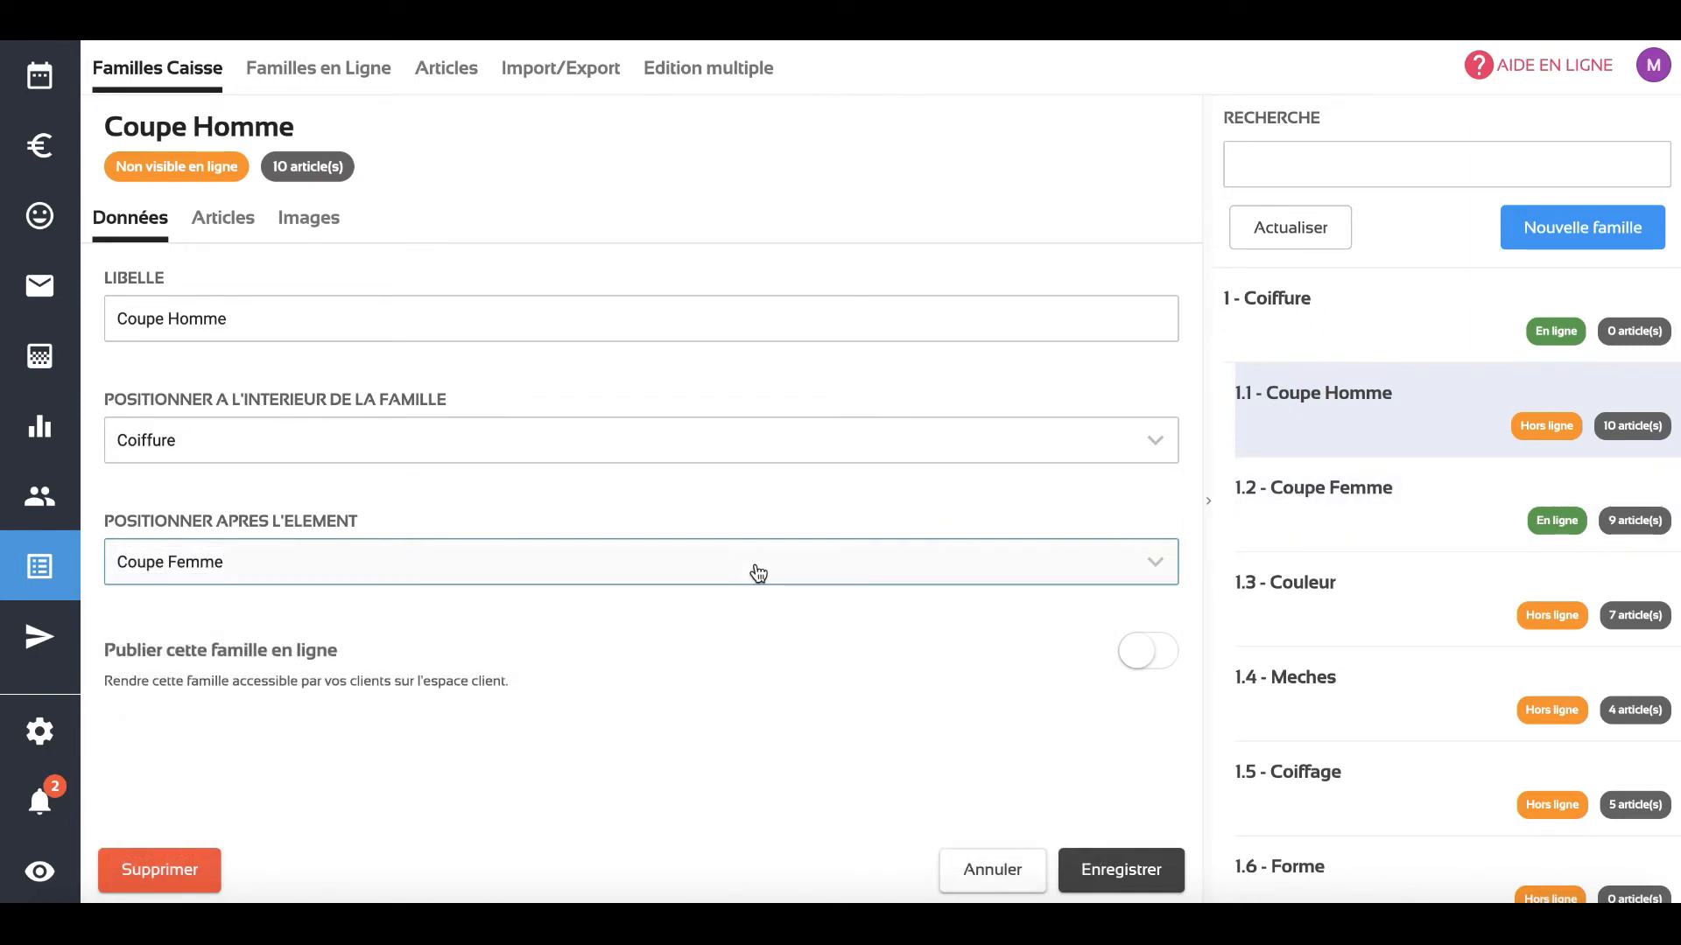
left_click(1118, 869)
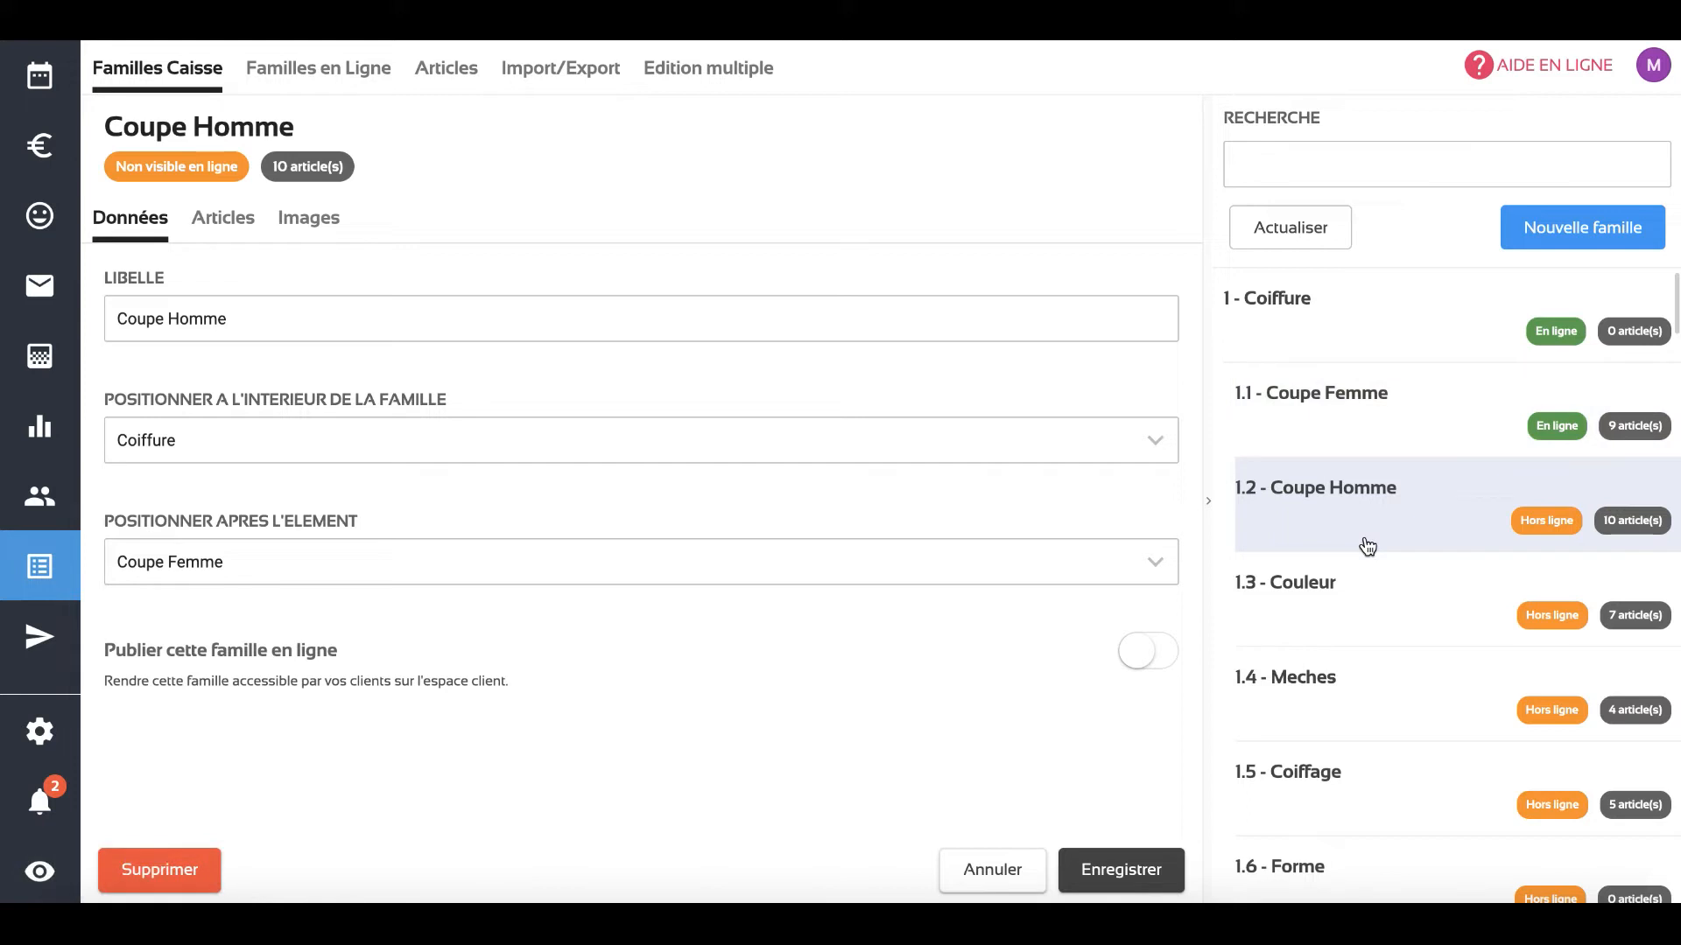
left_click(44, 157)
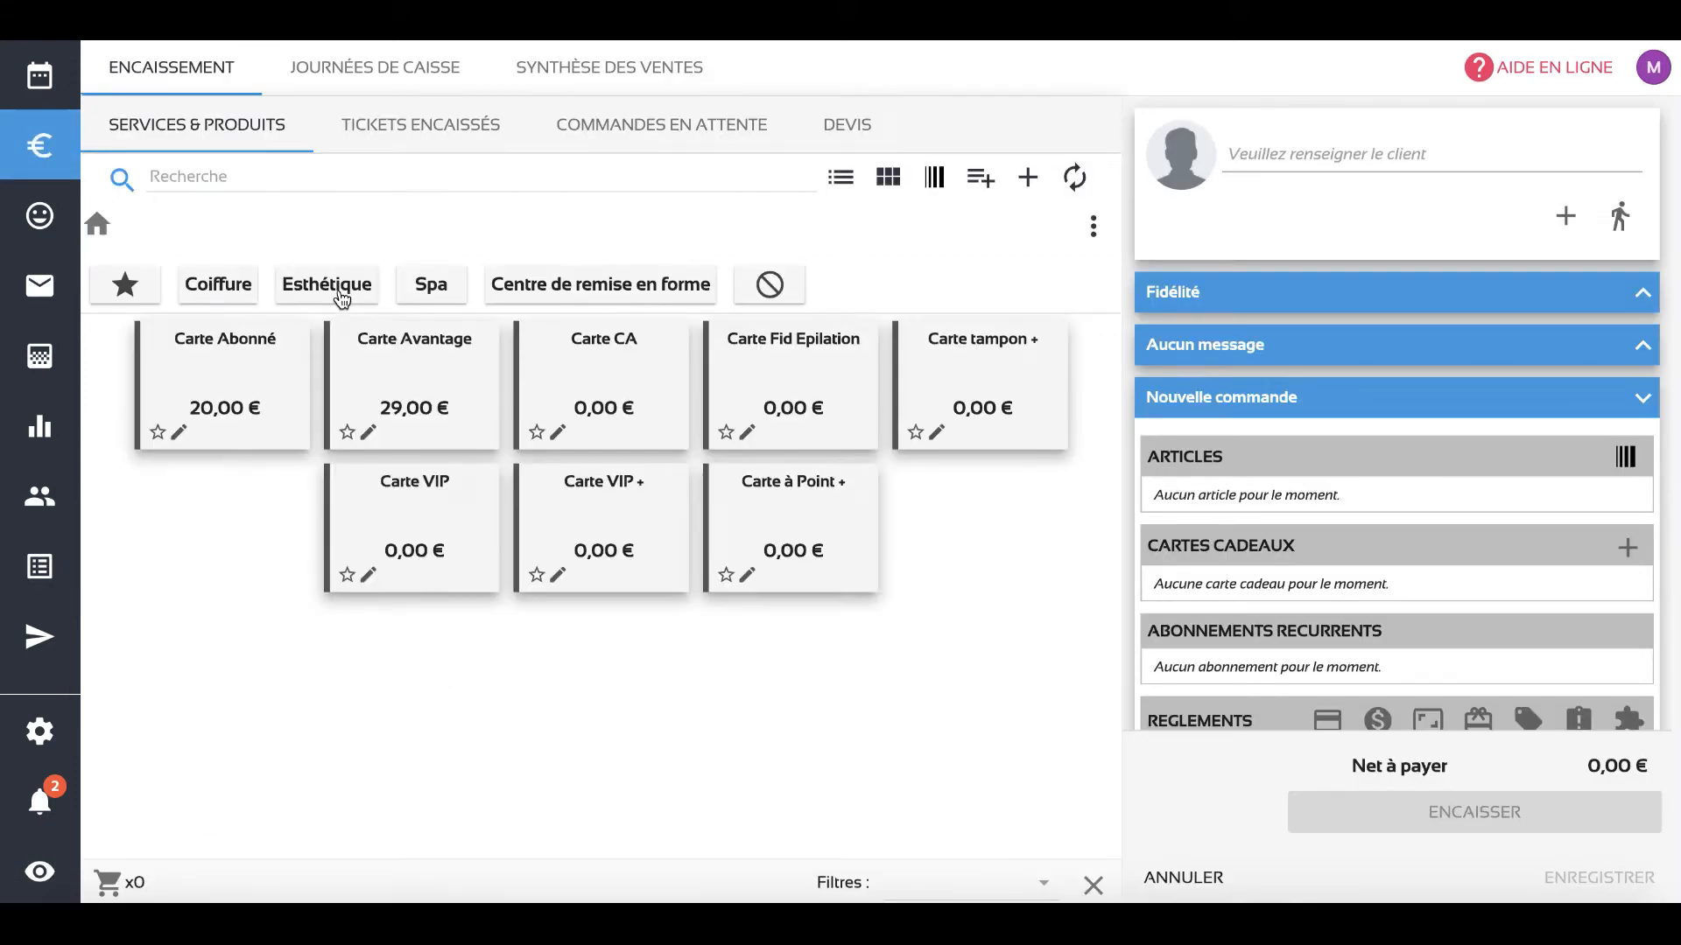
left_click(242, 295)
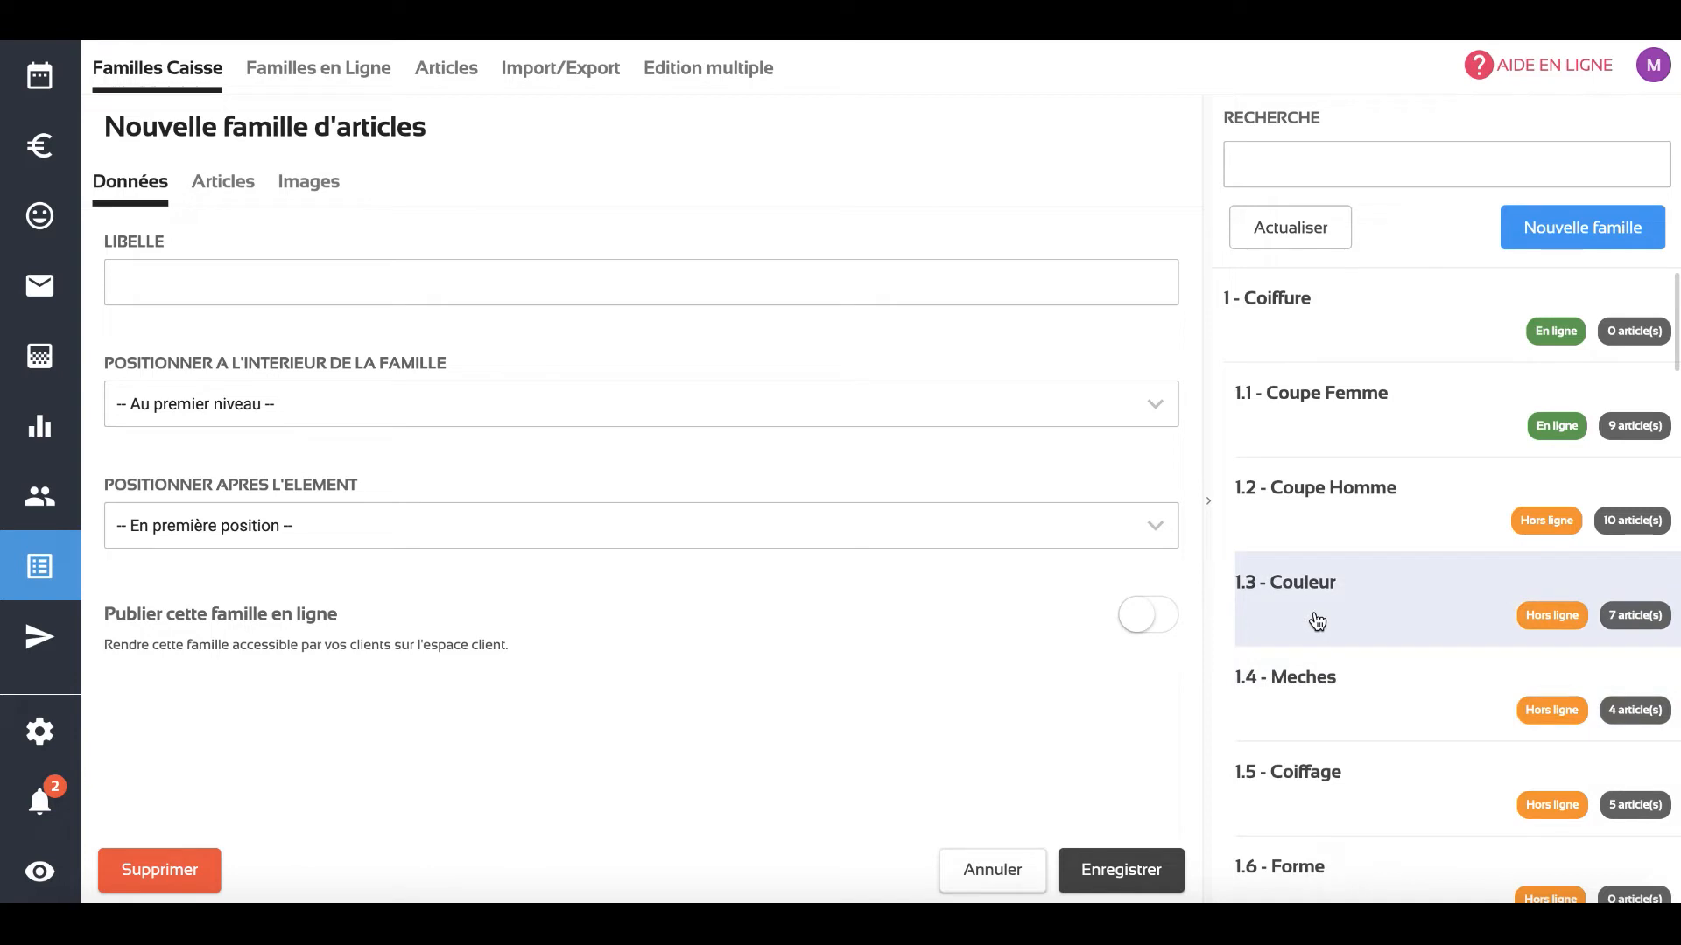
Step: Place the Meches family inside the Couleur family and save it
left_click(1317, 691)
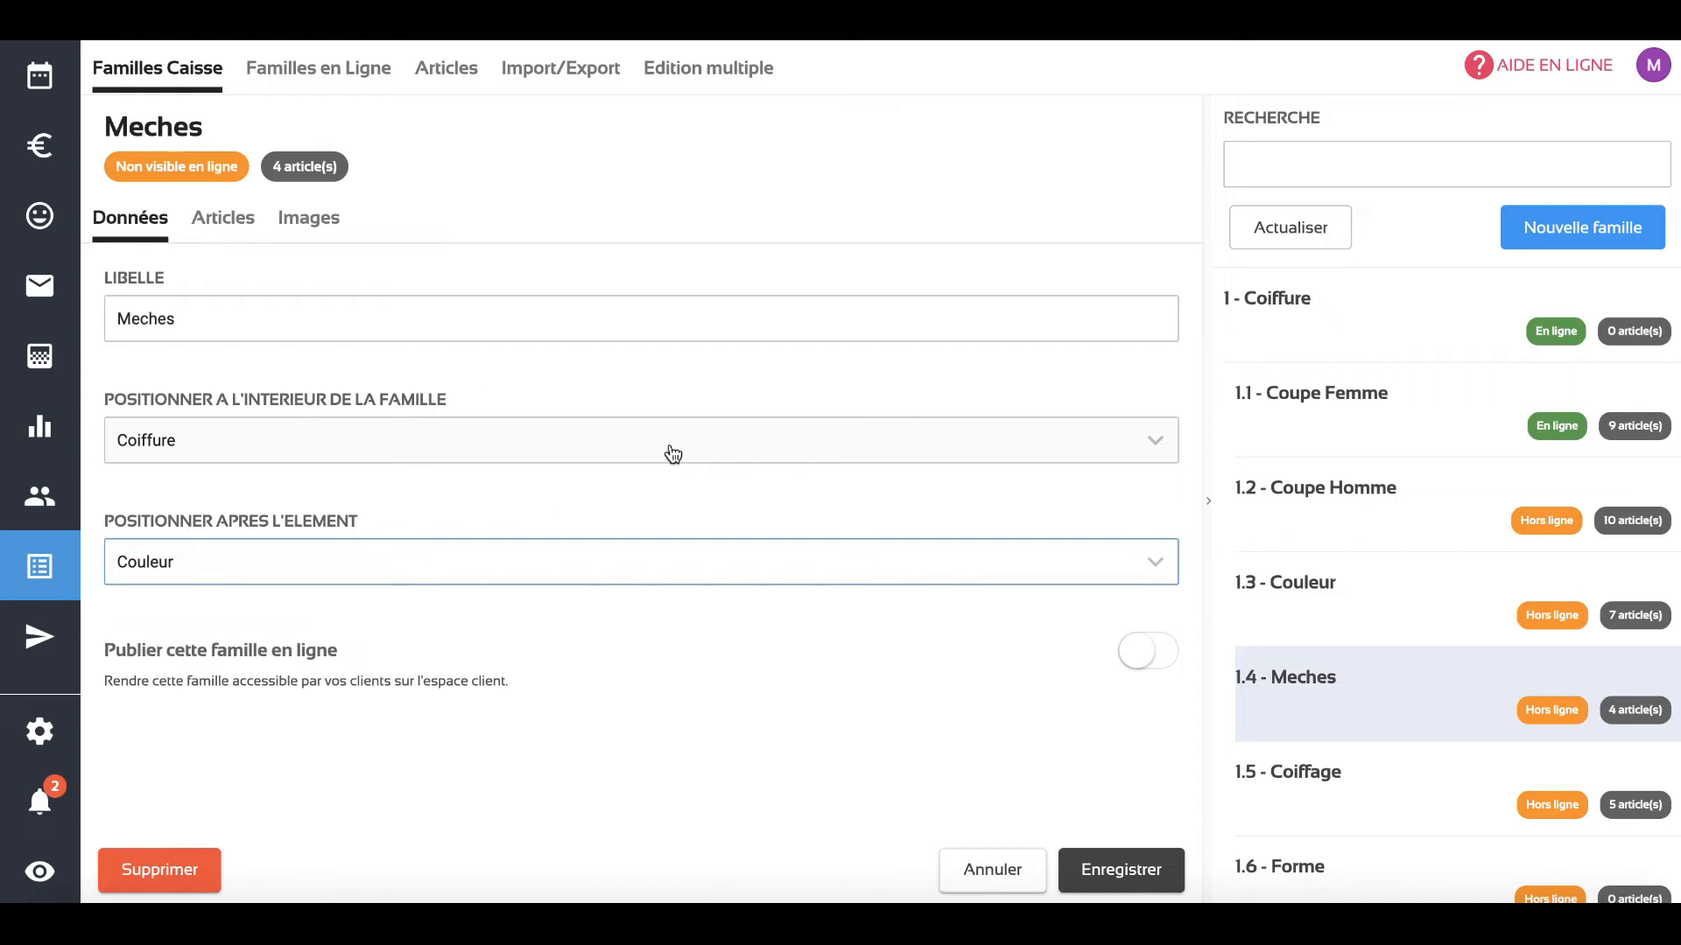
left_click(672, 454)
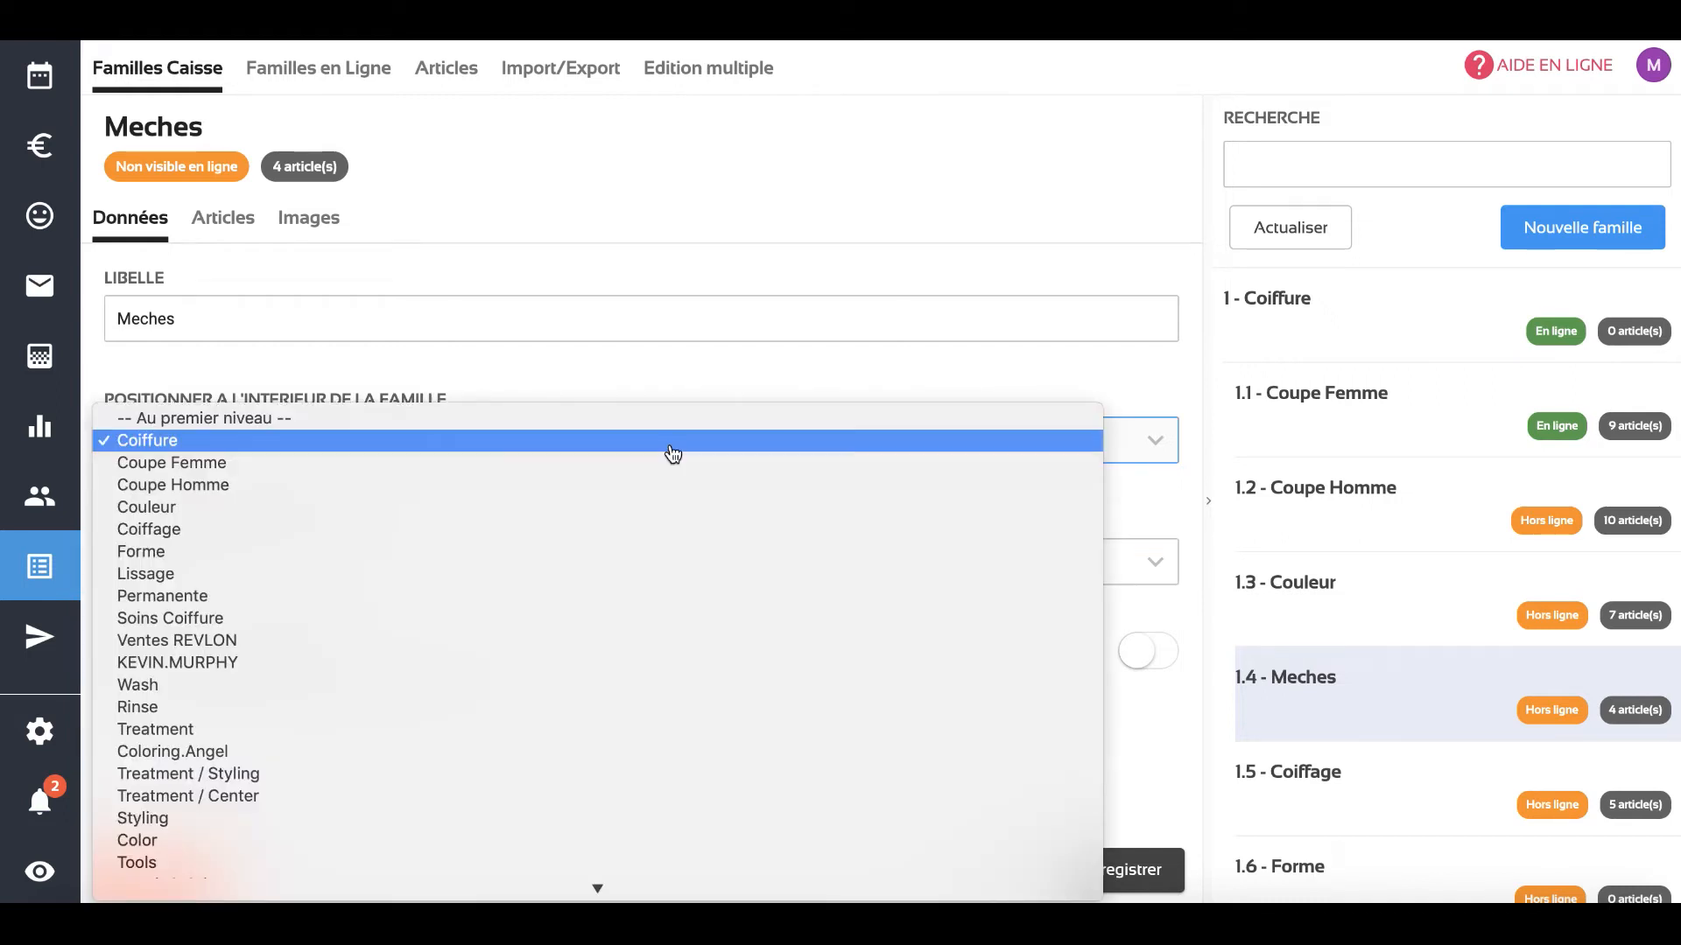
left_click(601, 508)
left_click(1091, 871)
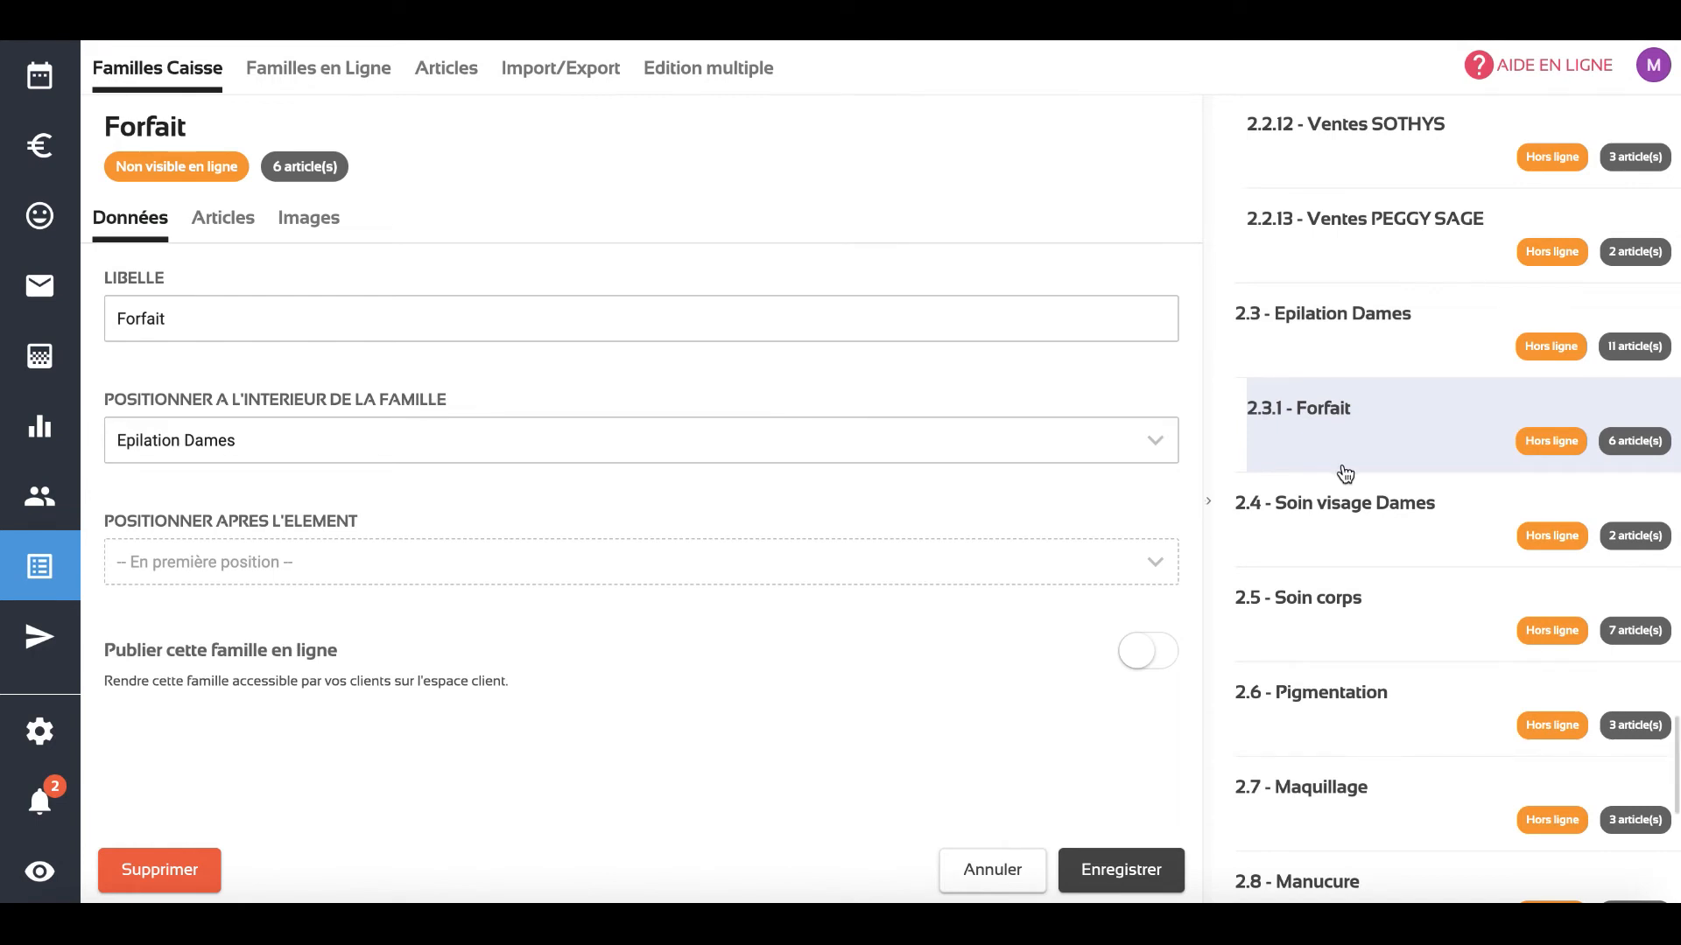
Step: Open the Forfait family under Epilation Dames and look through its articles
left_click(1327, 418)
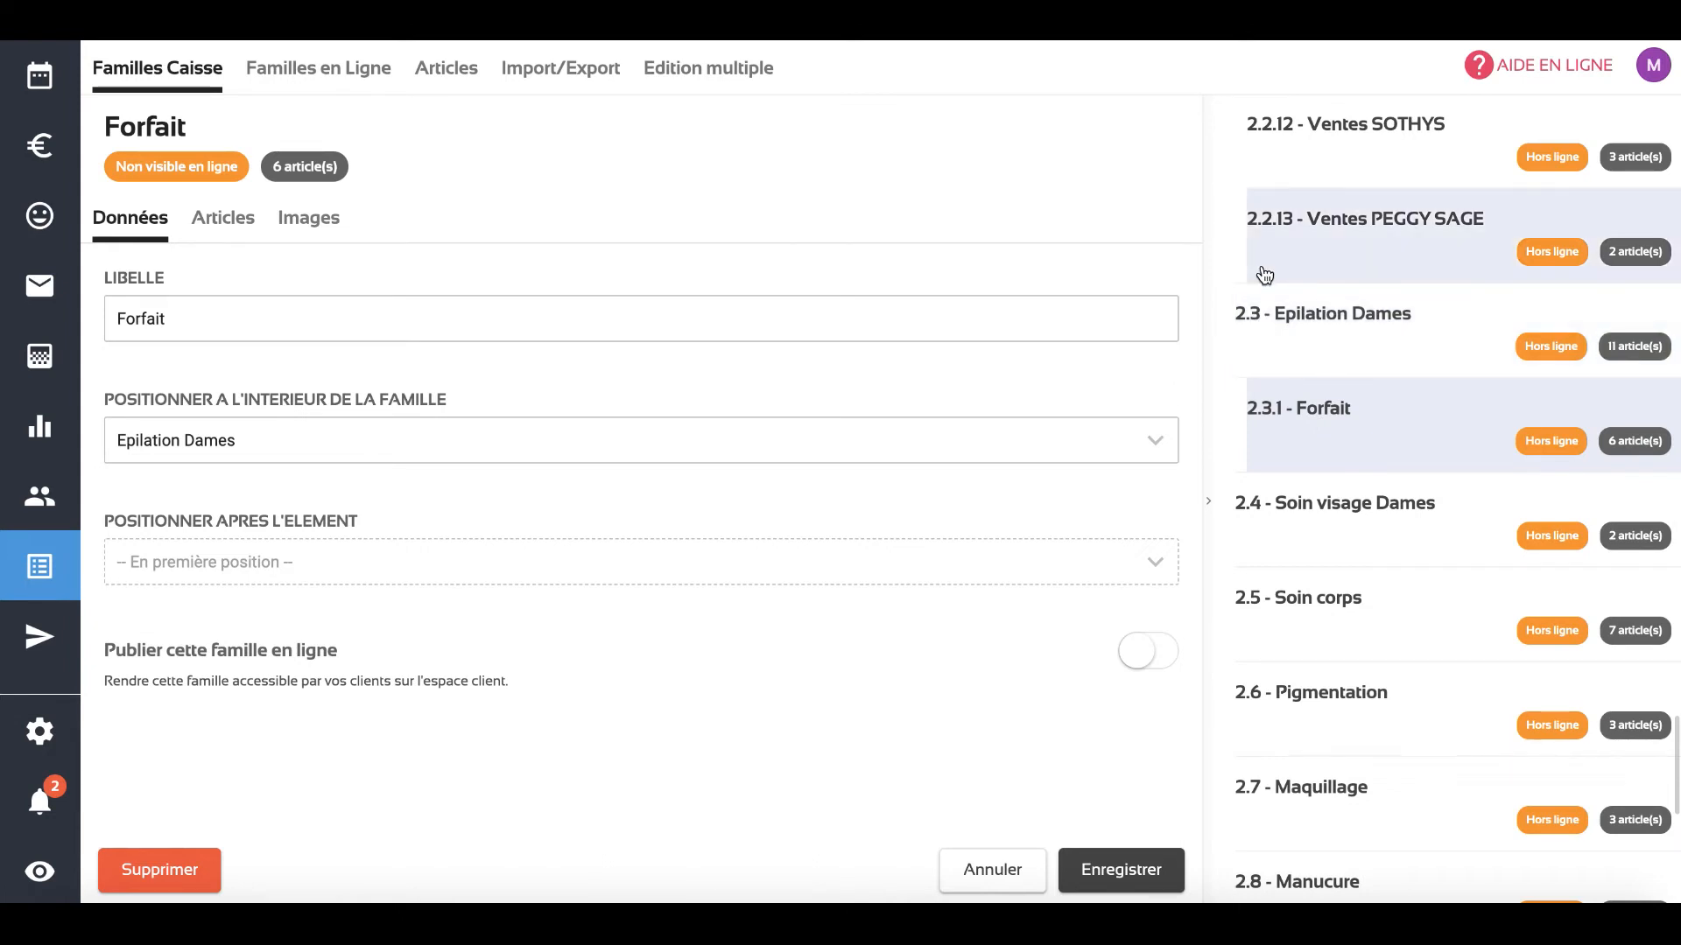
left_click(230, 223)
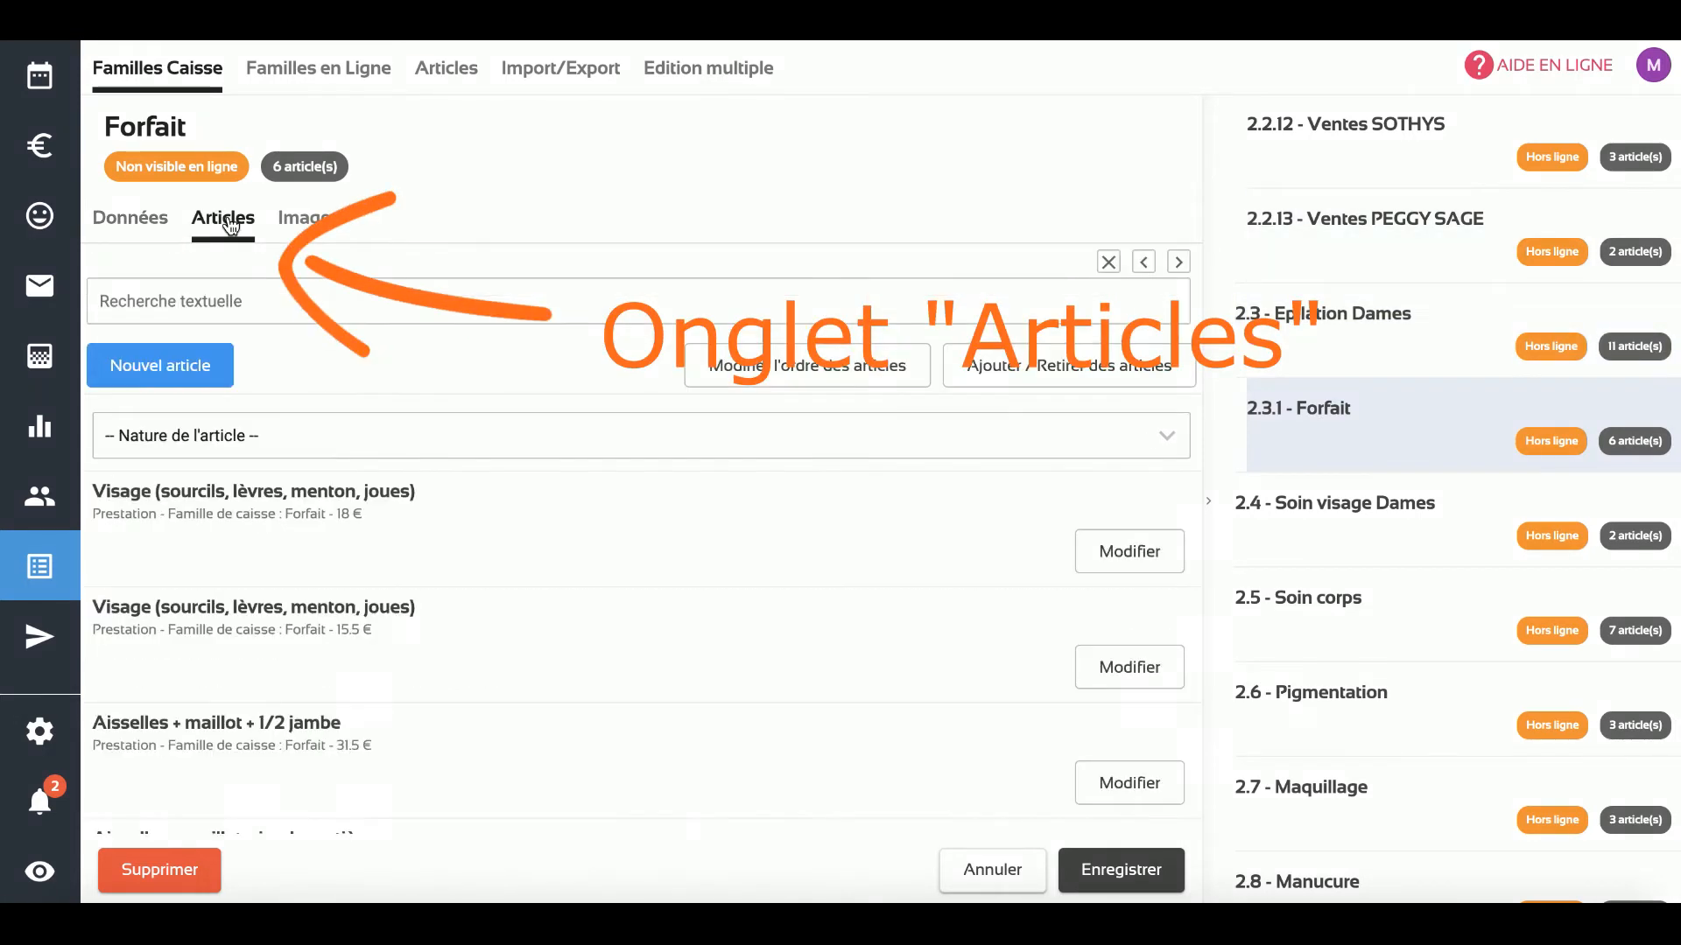
scroll(506, 655, "down", 3)
scroll(506, 655, "down", 3)
scroll(506, 654, "up", 4)
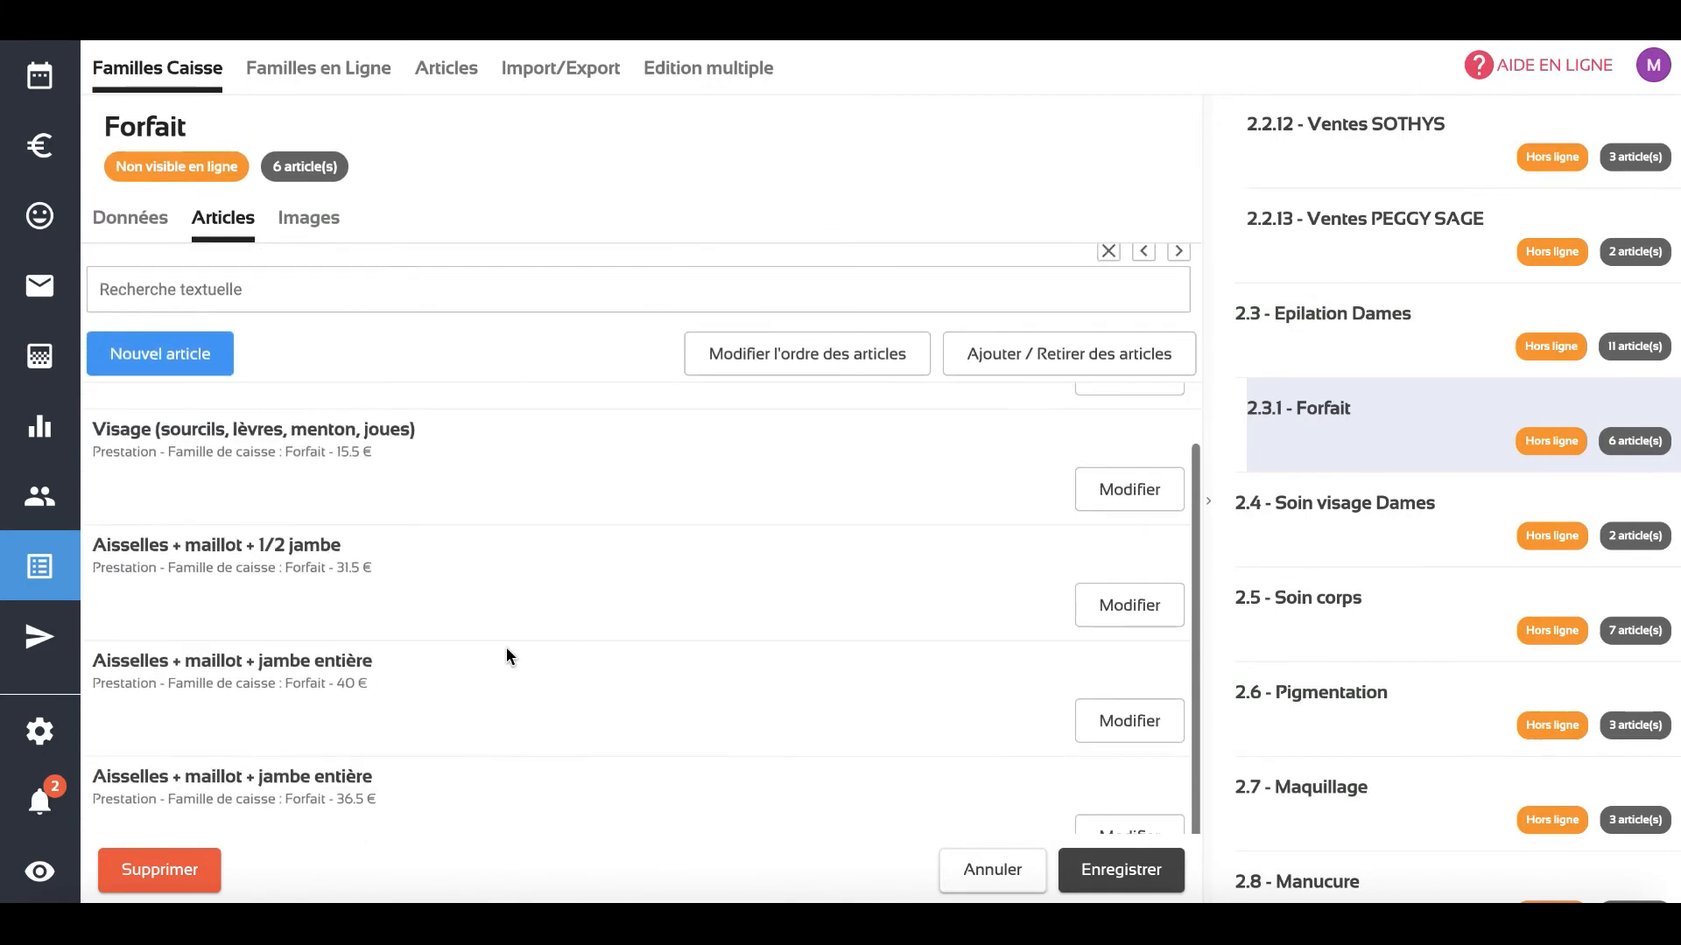
scroll(506, 648, "up", 3)
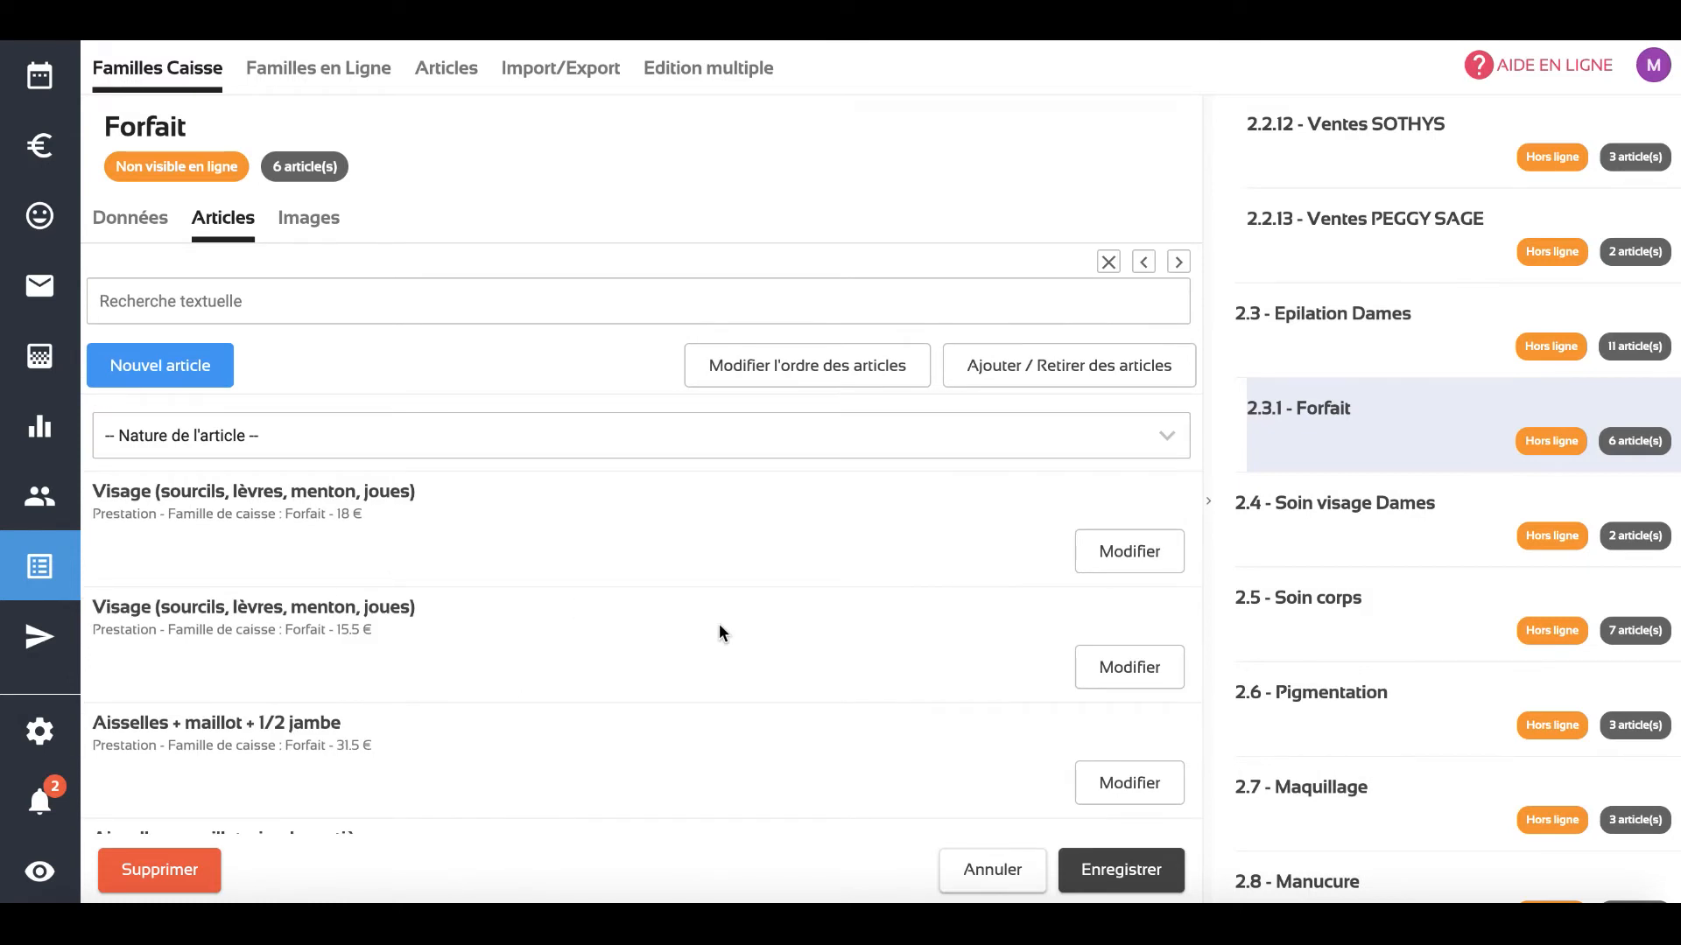
Step: Review the editable order numbers of the Forfait family's articles, and return to its article list
left_click(804, 372)
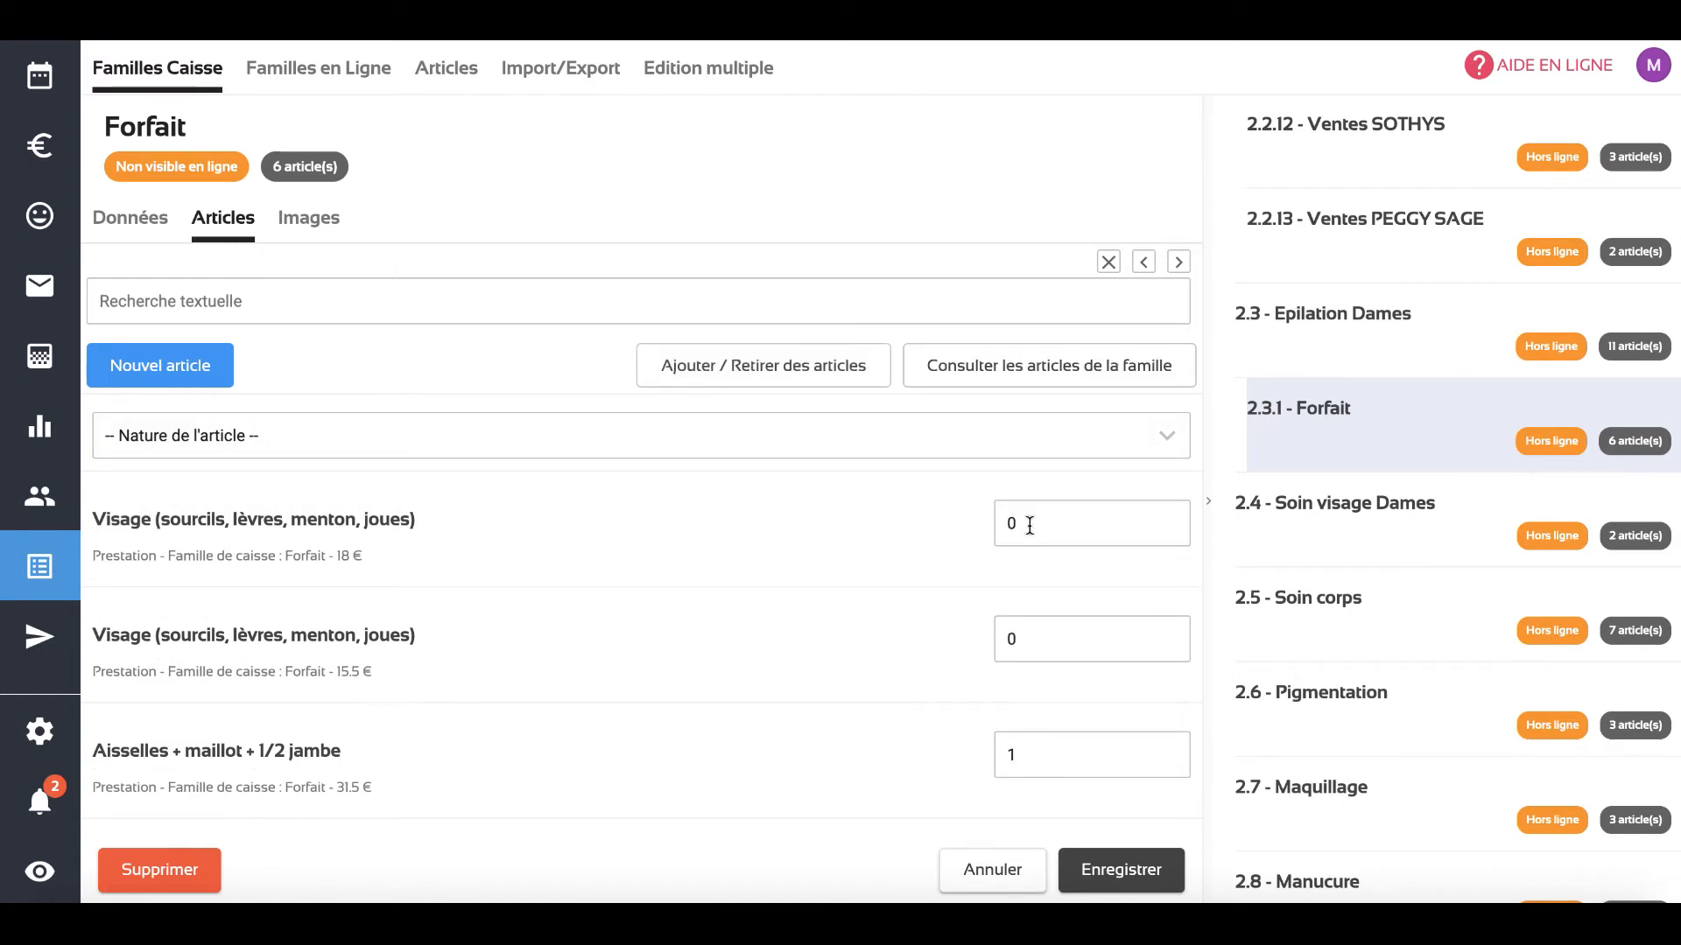
scroll(1030, 525, "down", 3)
scroll(1029, 526, "up", 3)
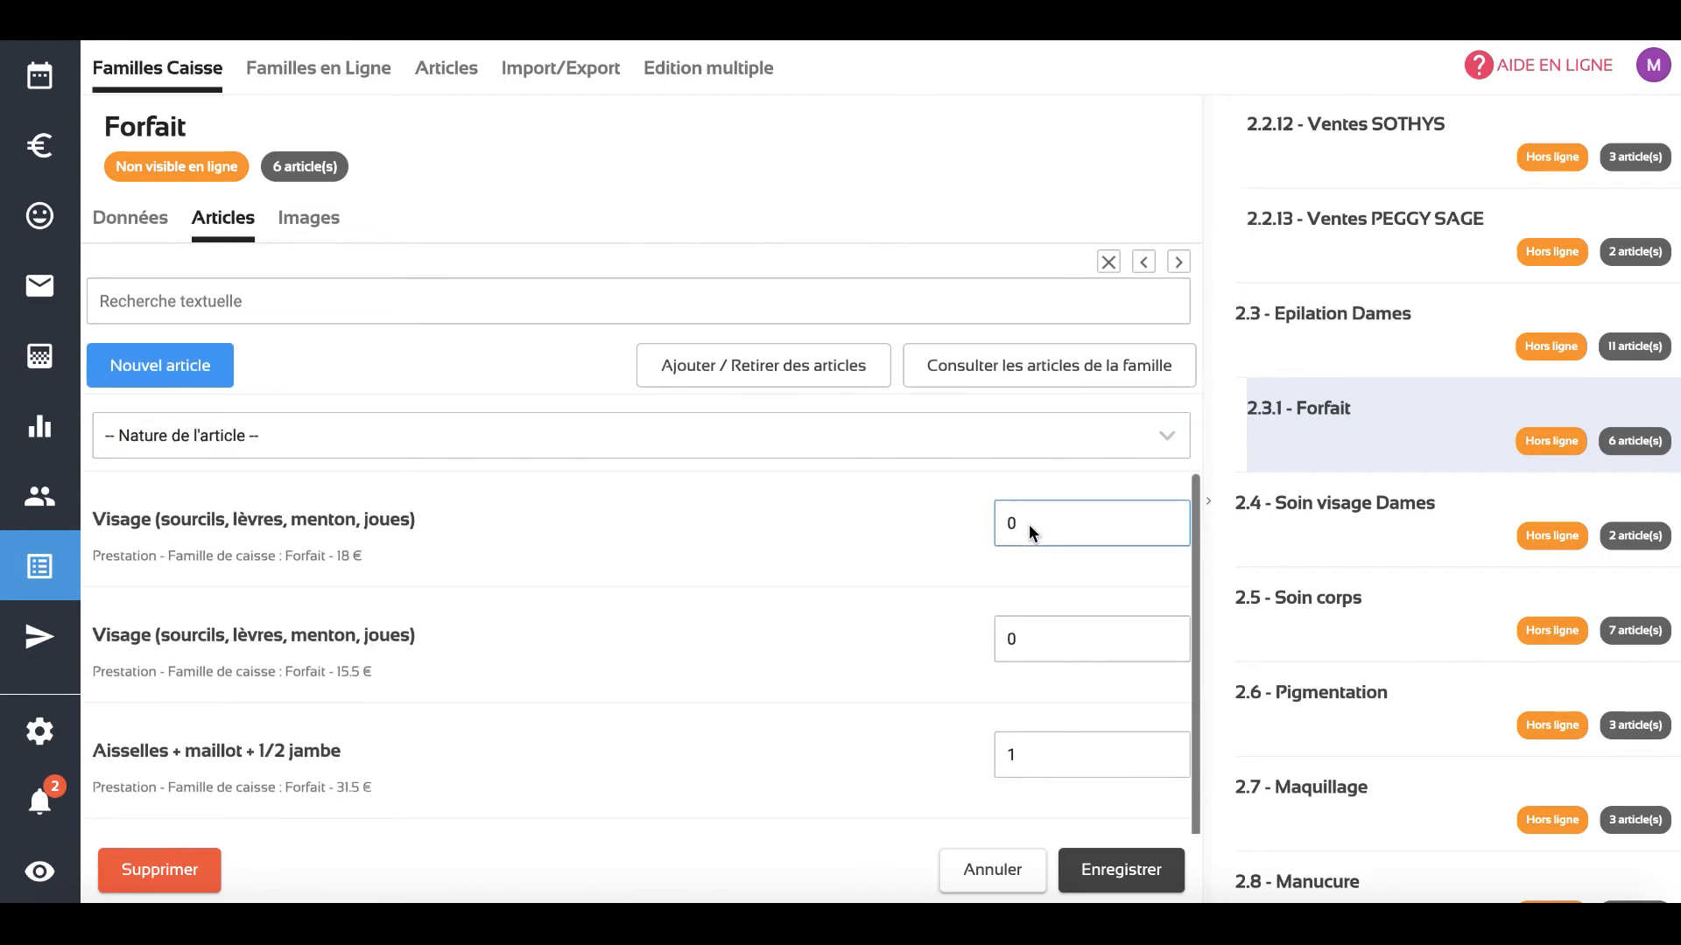
left_click(935, 366)
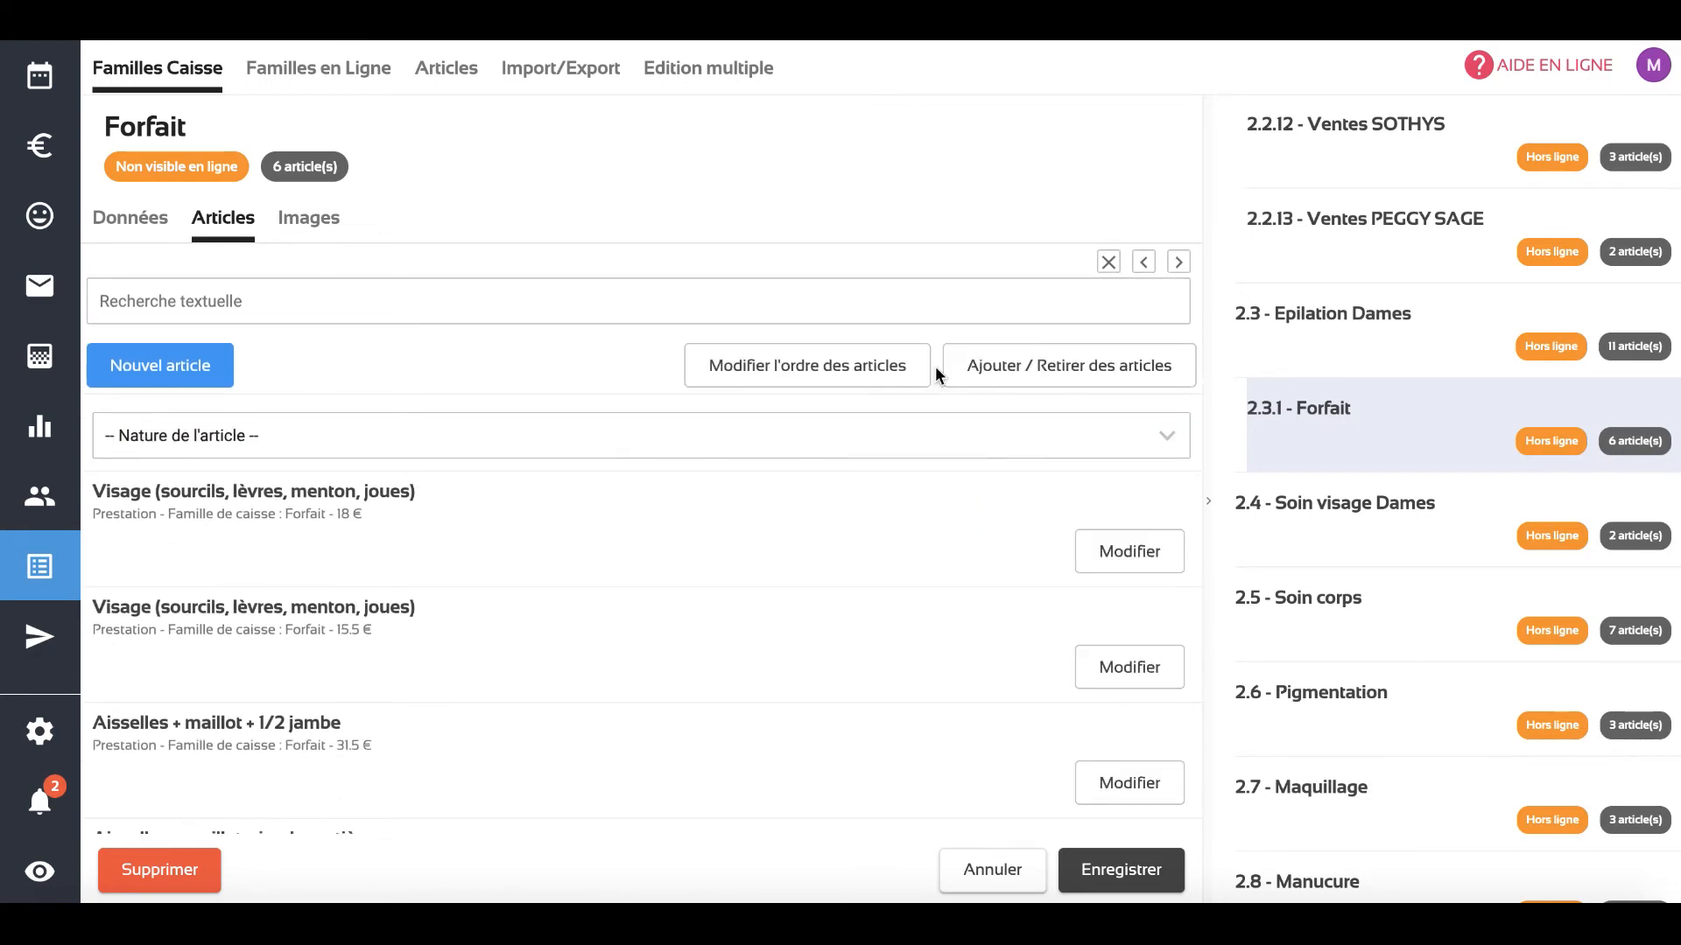
Step: Open the selection for adding or removing Forfait articles and look through the available articles
left_click(1003, 368)
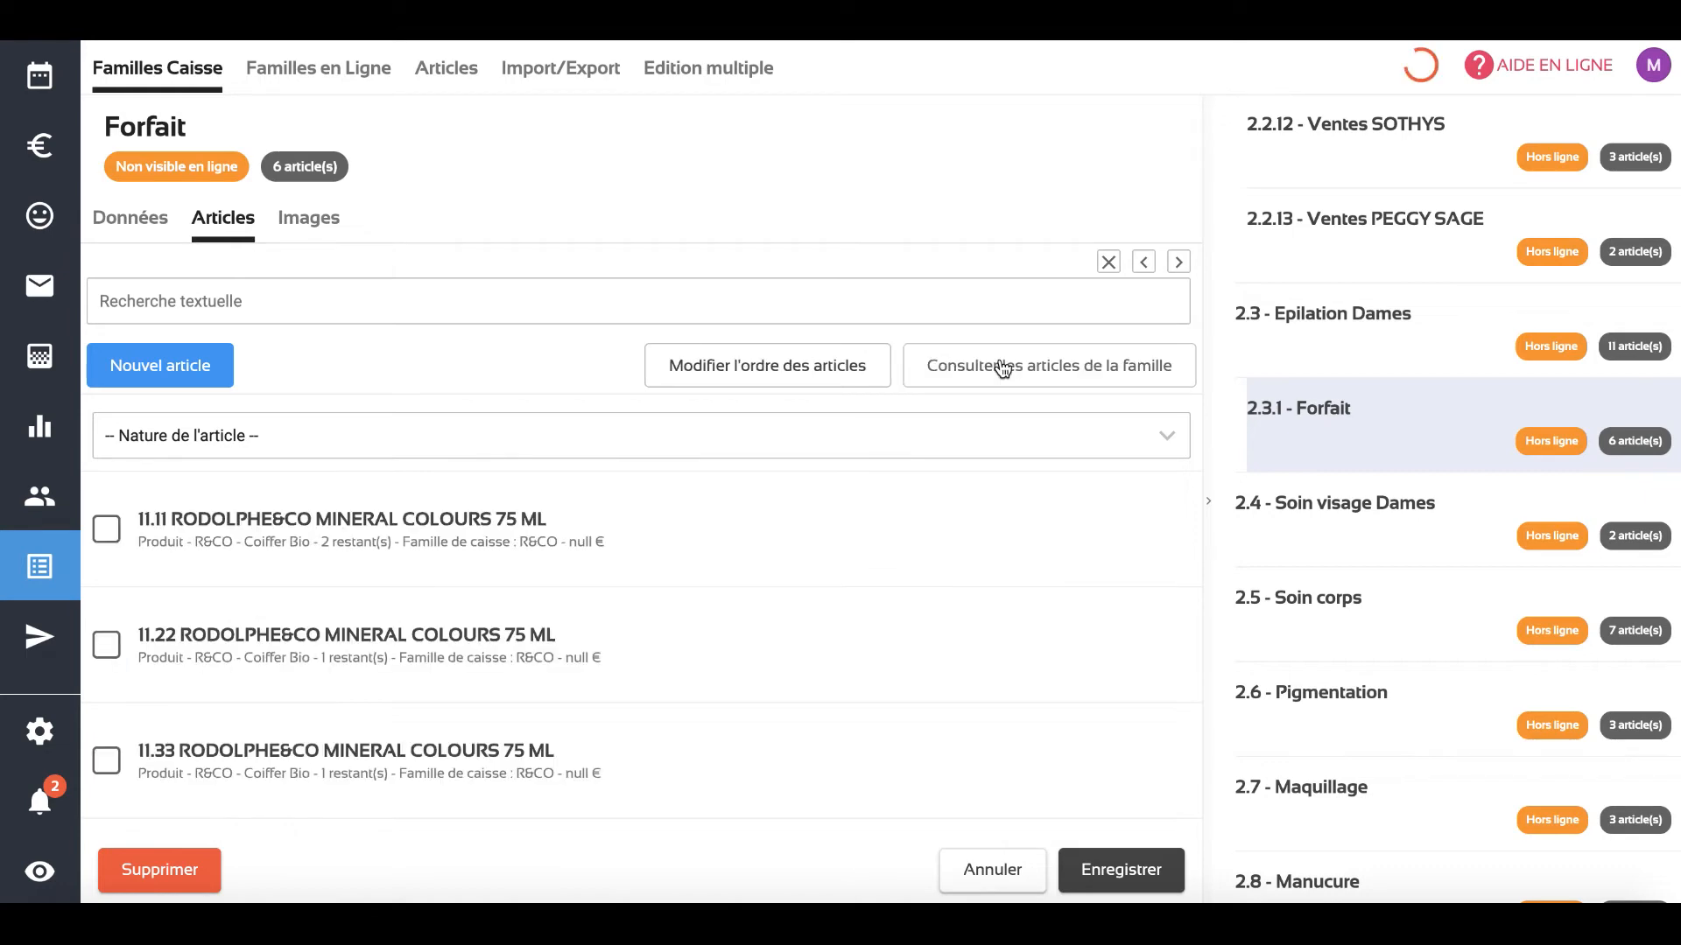
scroll(703, 652, "down", 9)
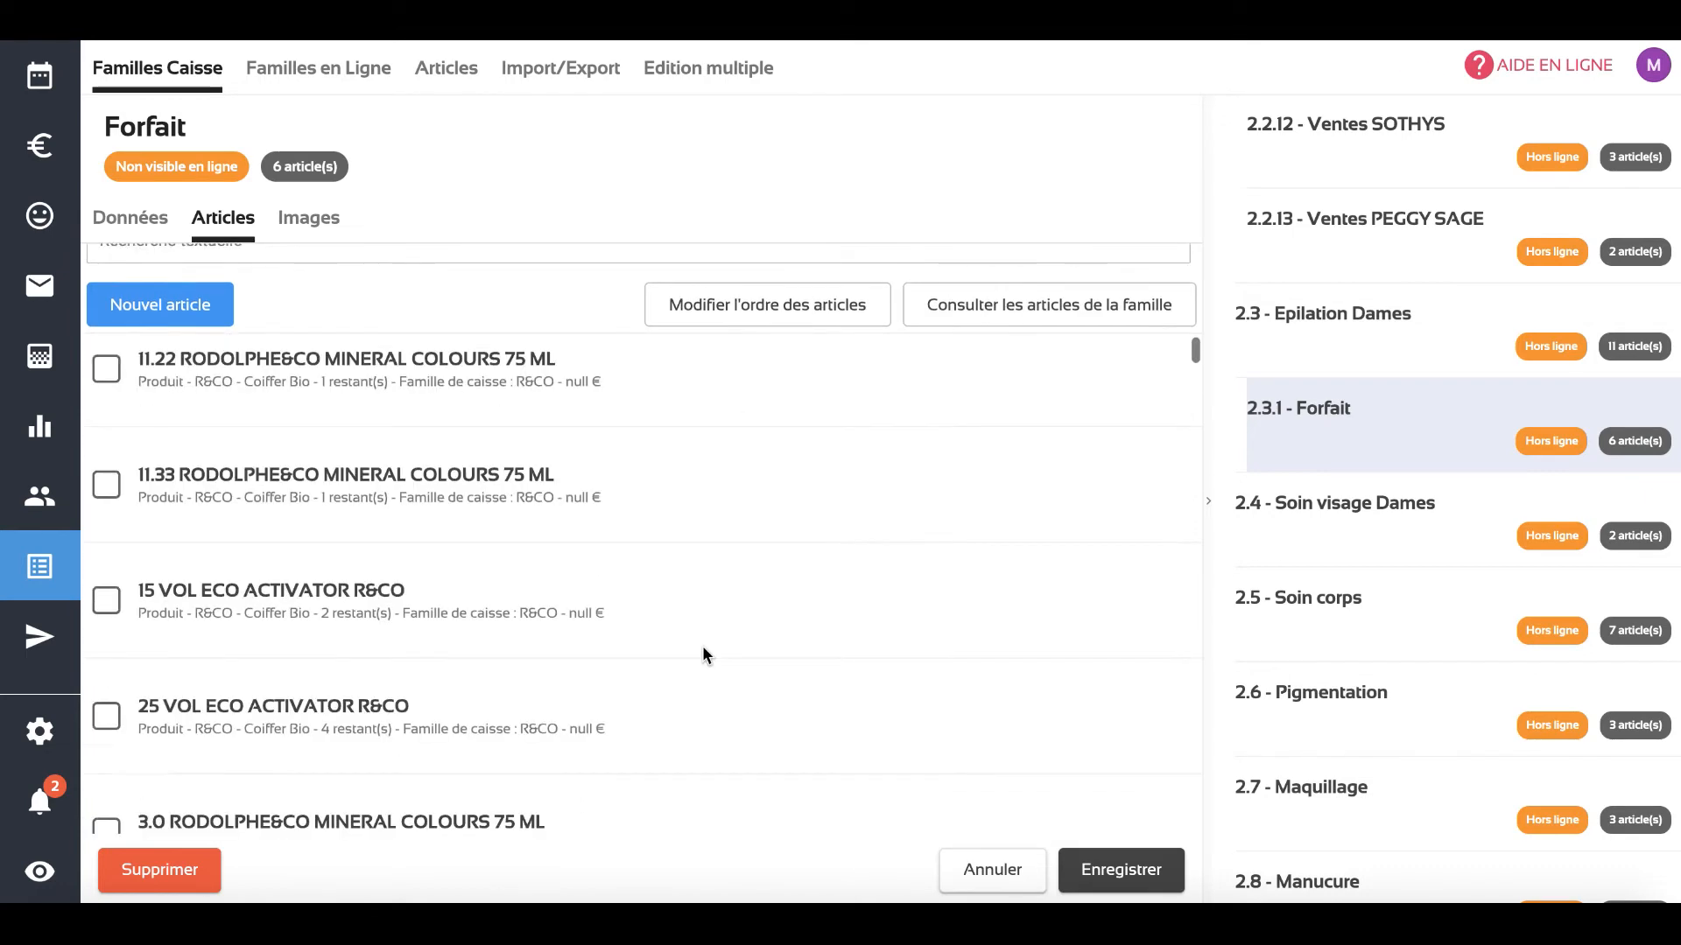
scroll(702, 652, "down", 5)
scroll(702, 652, "up", 3)
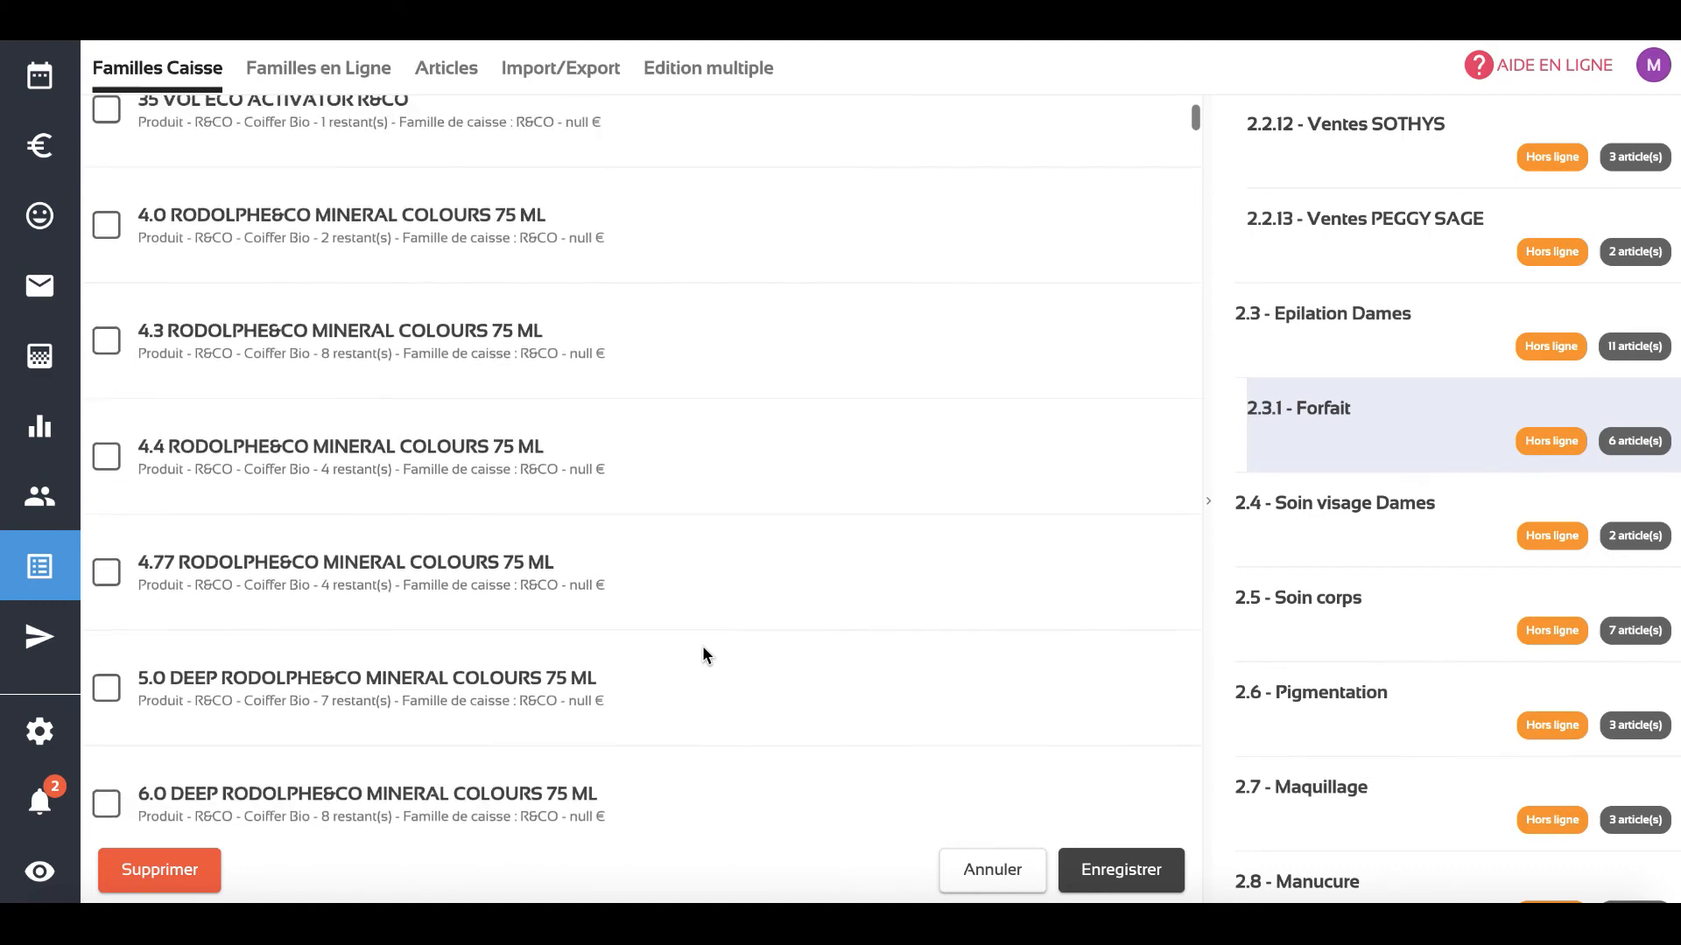
scroll(703, 649, "up", 10)
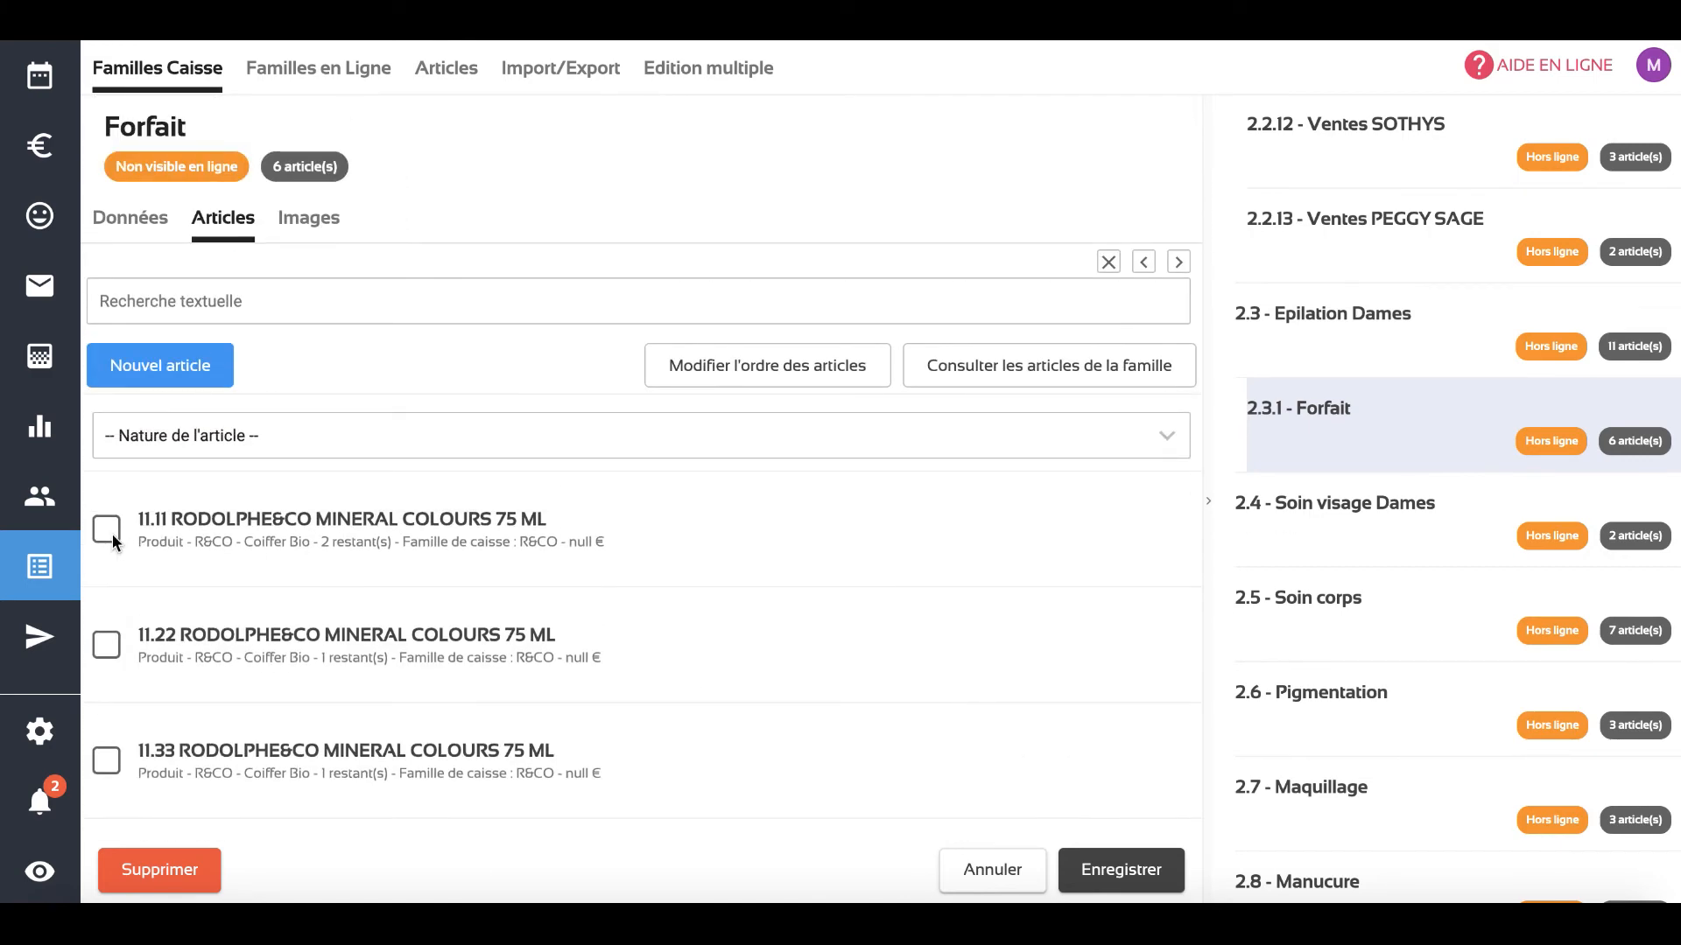
Step: Filter the selectable articles by "aissell" and check which ones are assigned to the Forfait family
left_click(210, 306)
type("aissell")
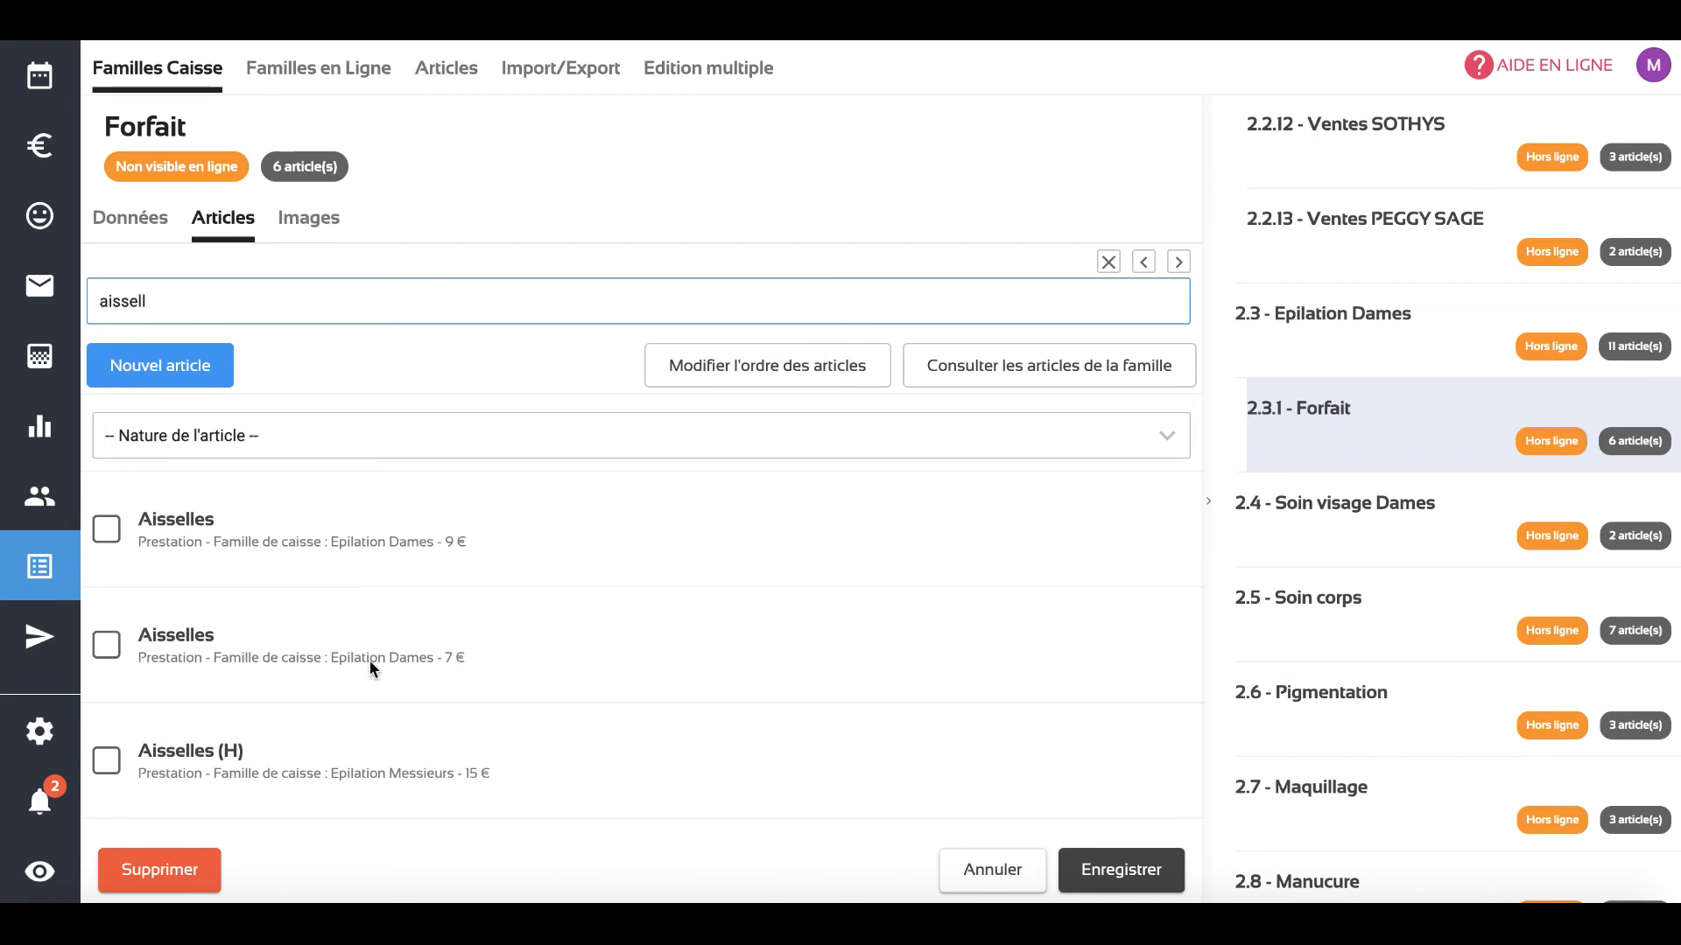
scroll(415, 697, "down", 6)
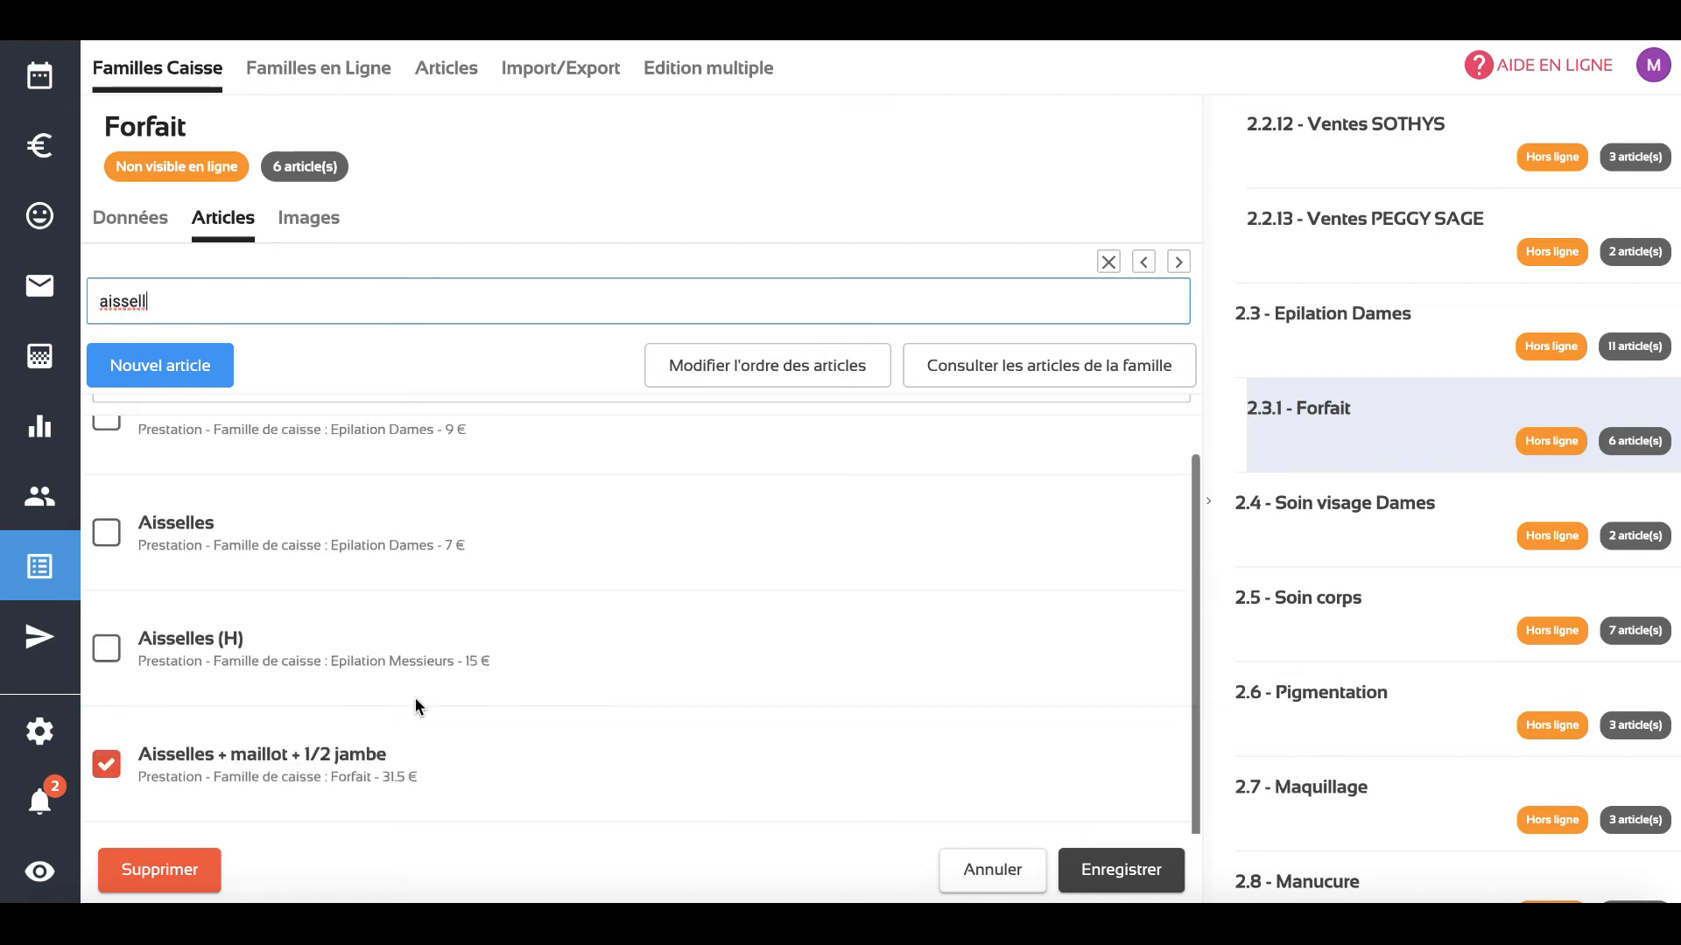
scroll(415, 697, "up", 2)
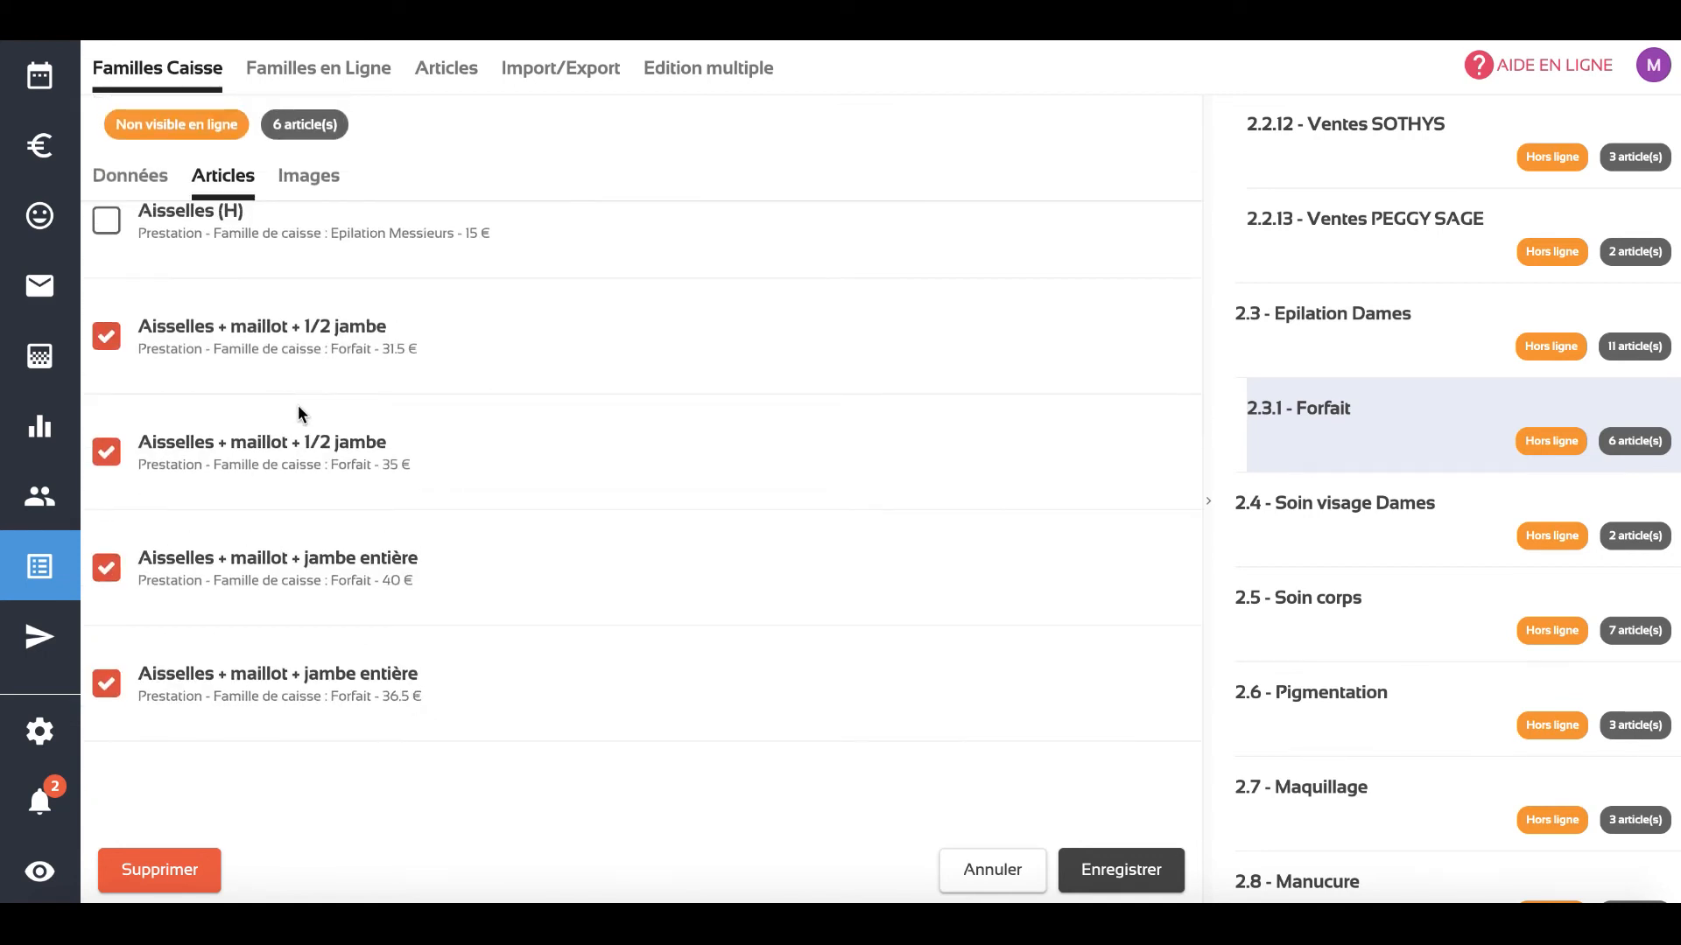
scroll(298, 404, "up", 4)
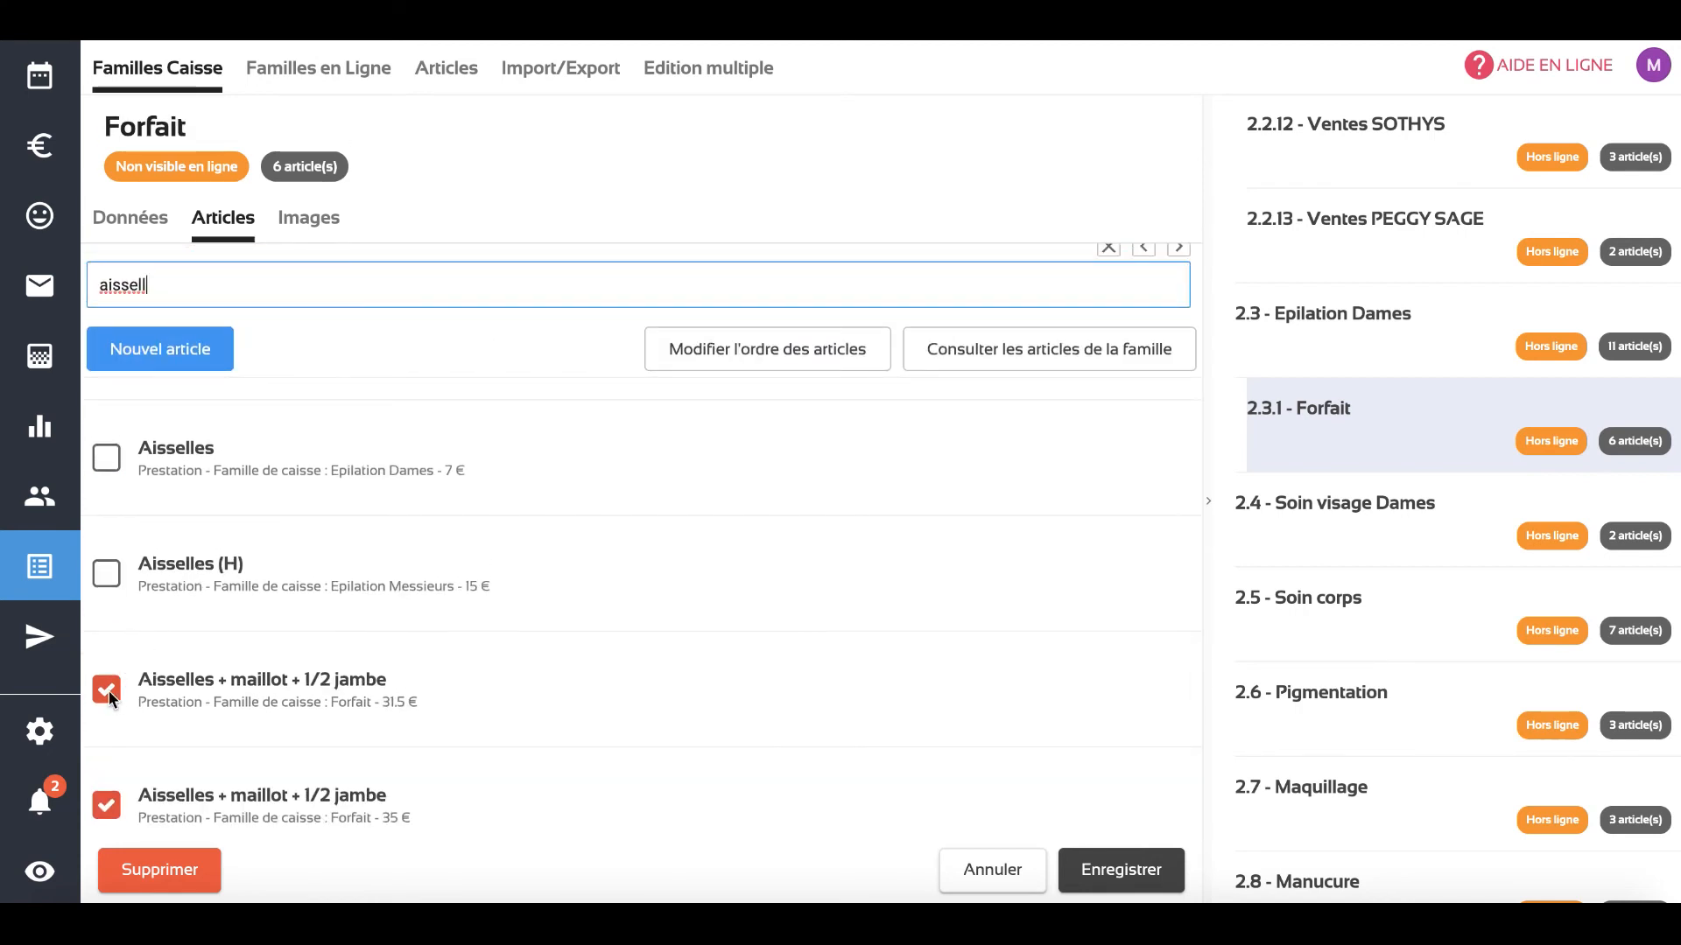
Step: Return to the Forfait family's article list and start a new article
left_click(945, 342)
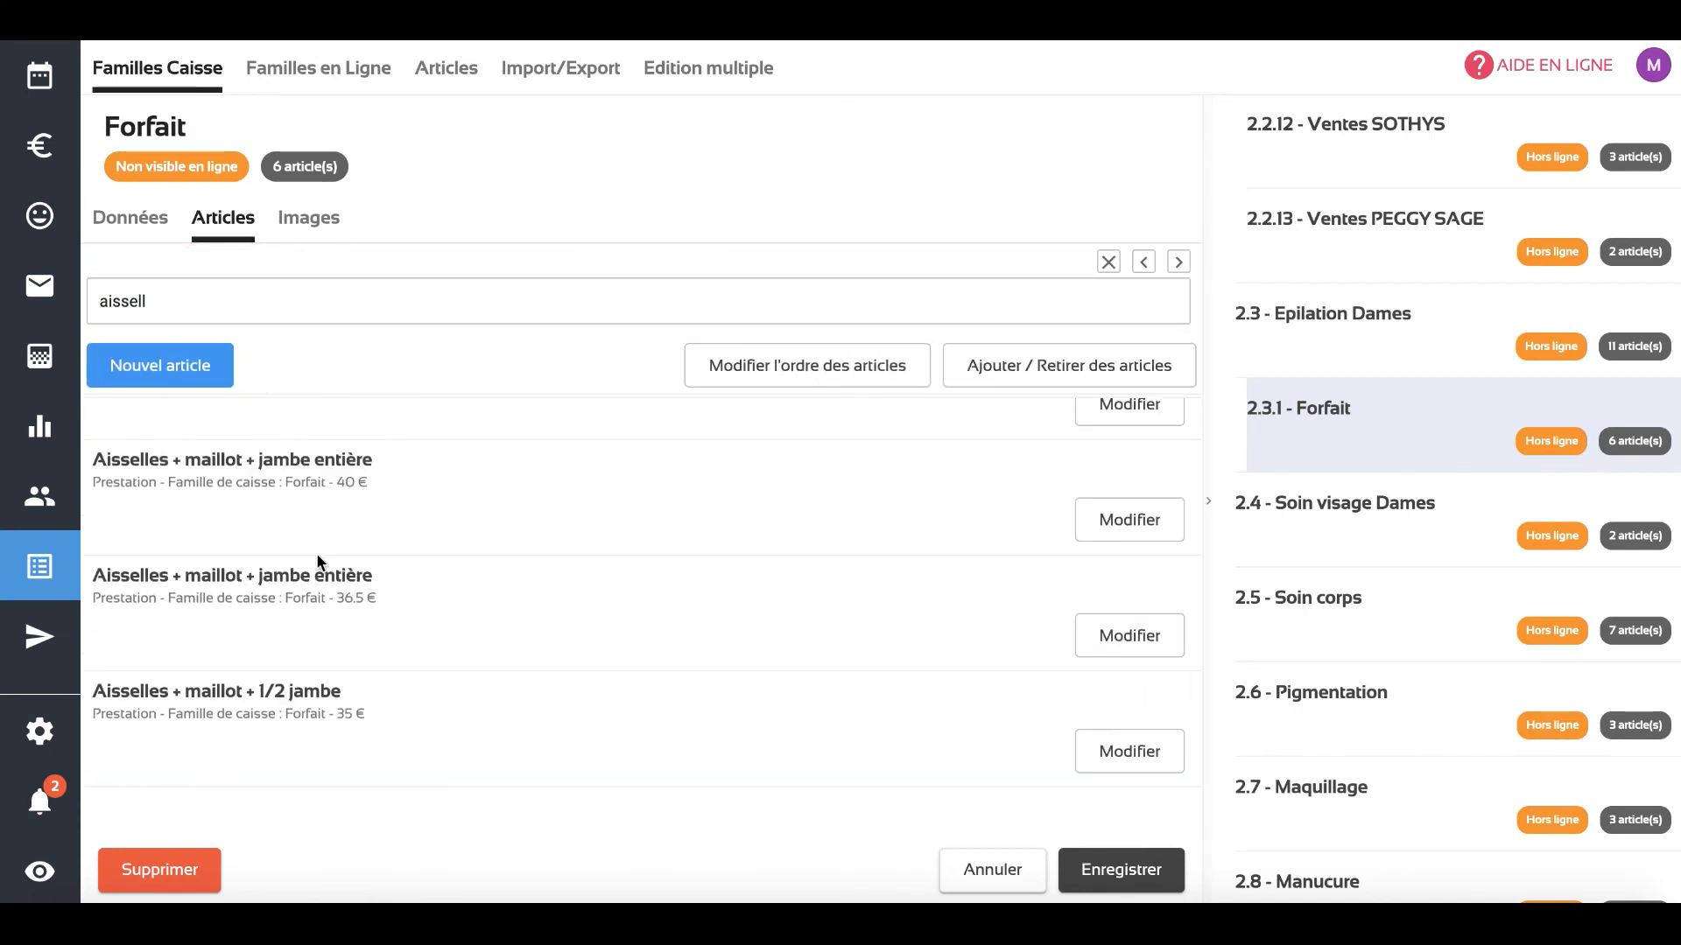
left_click(169, 372)
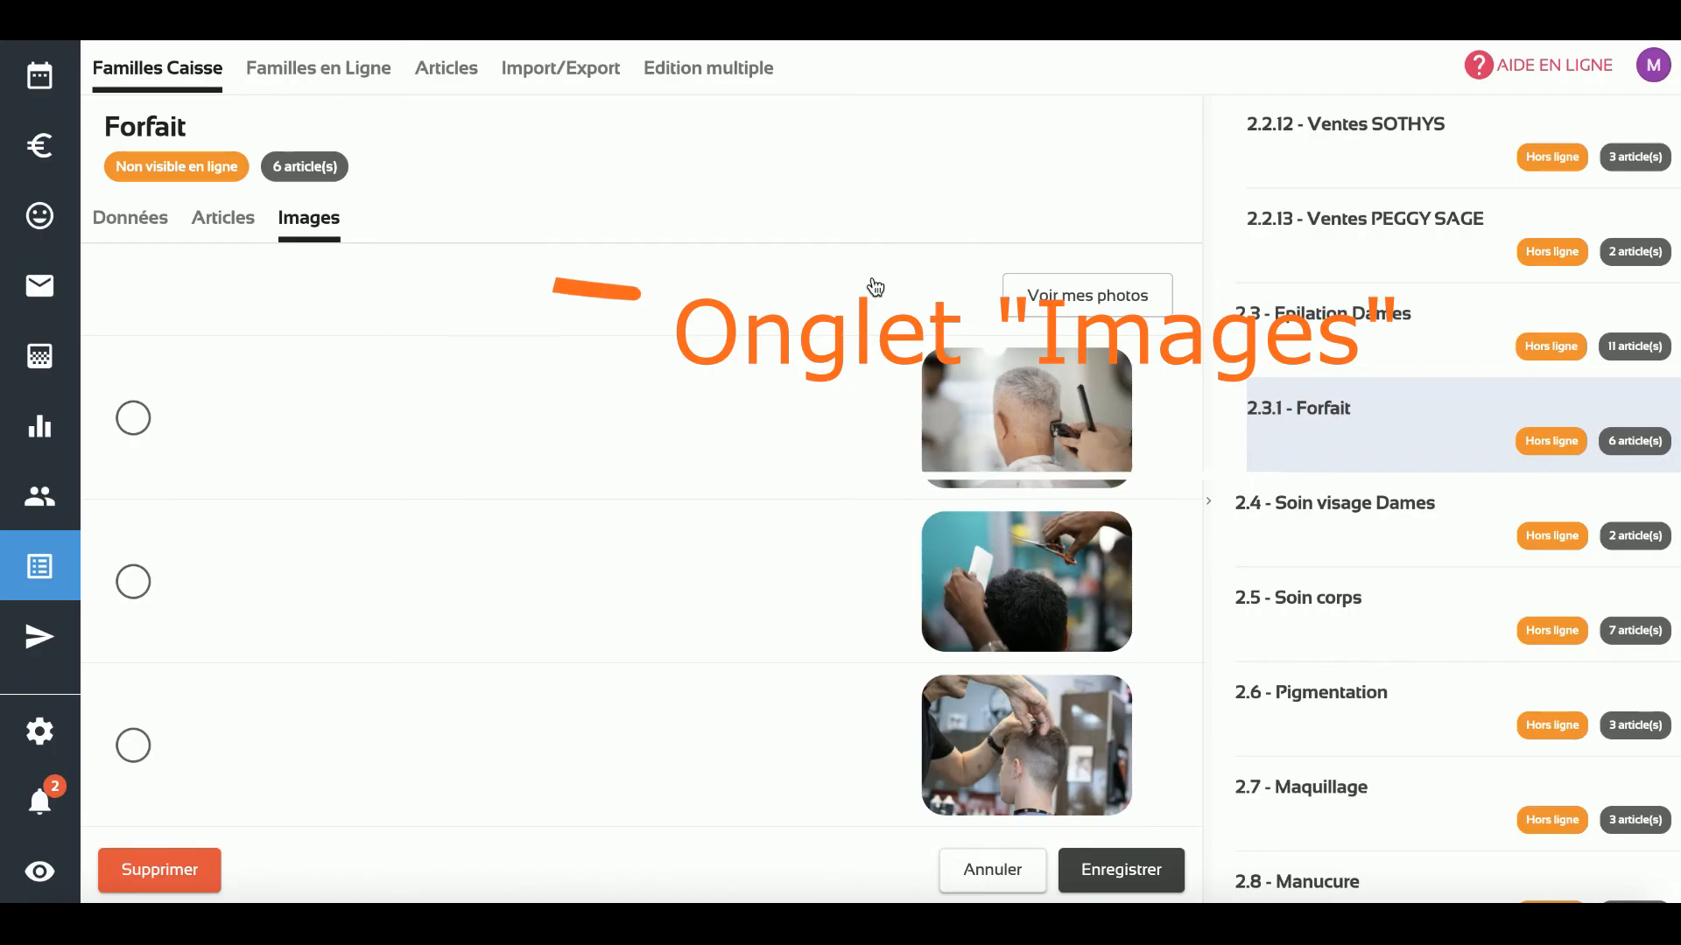
Step: Open the images of the Epilation Dames family and look through the supplied Kalendes photos
left_click(1322, 336)
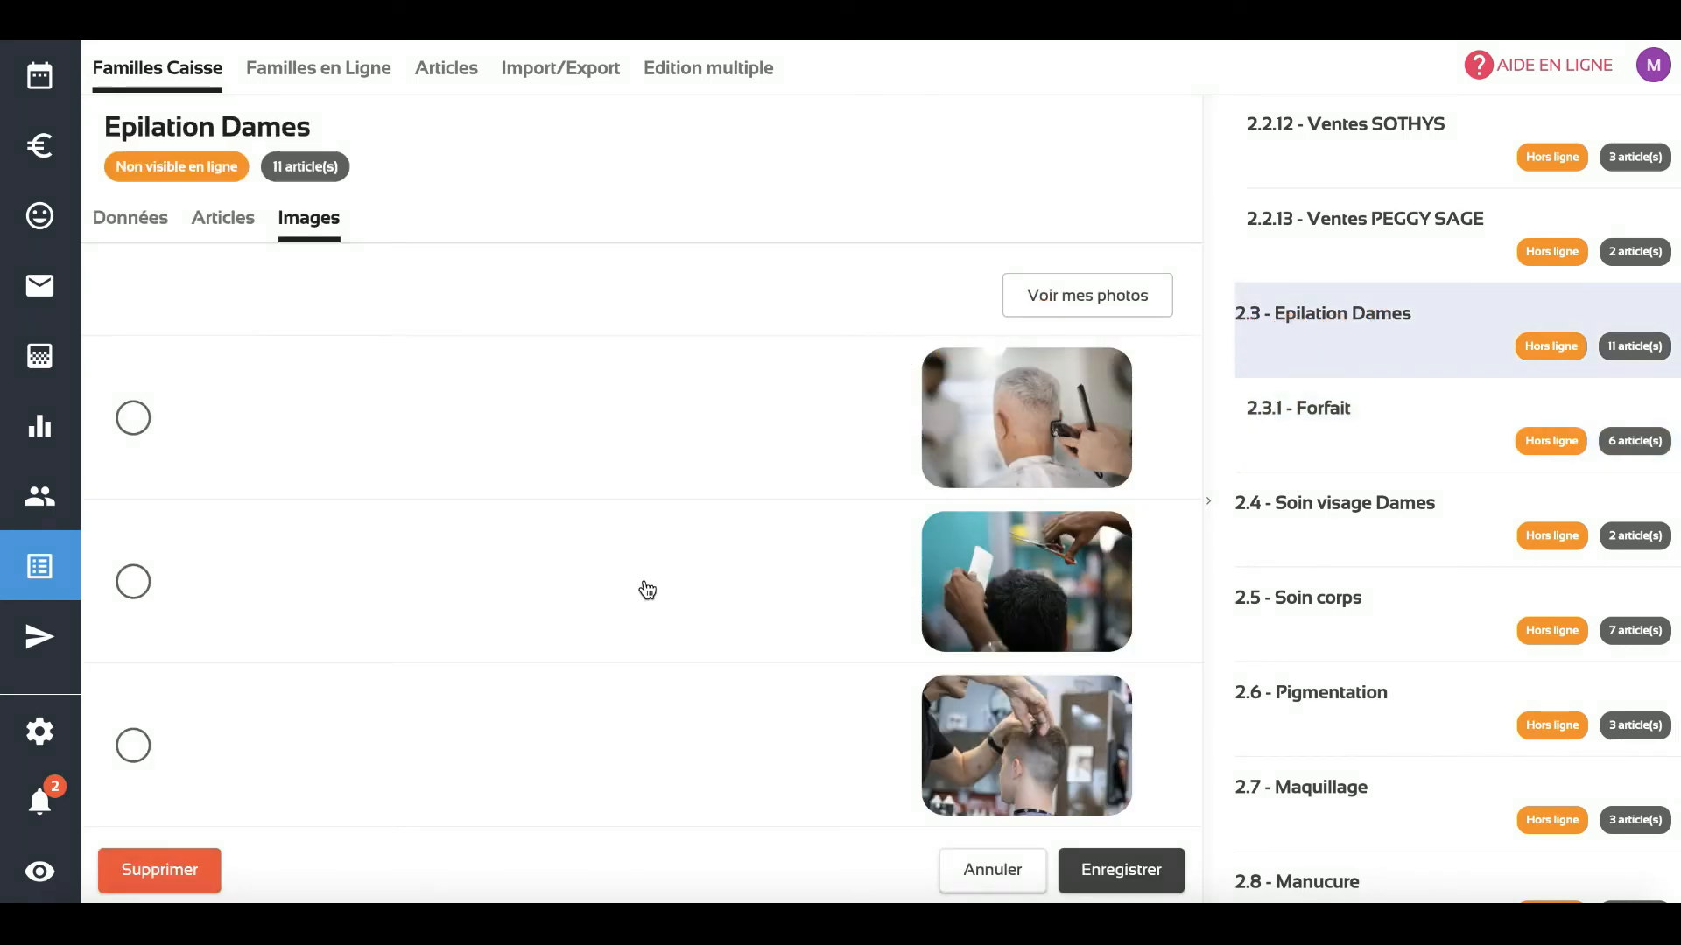
scroll(647, 590, "down", 8)
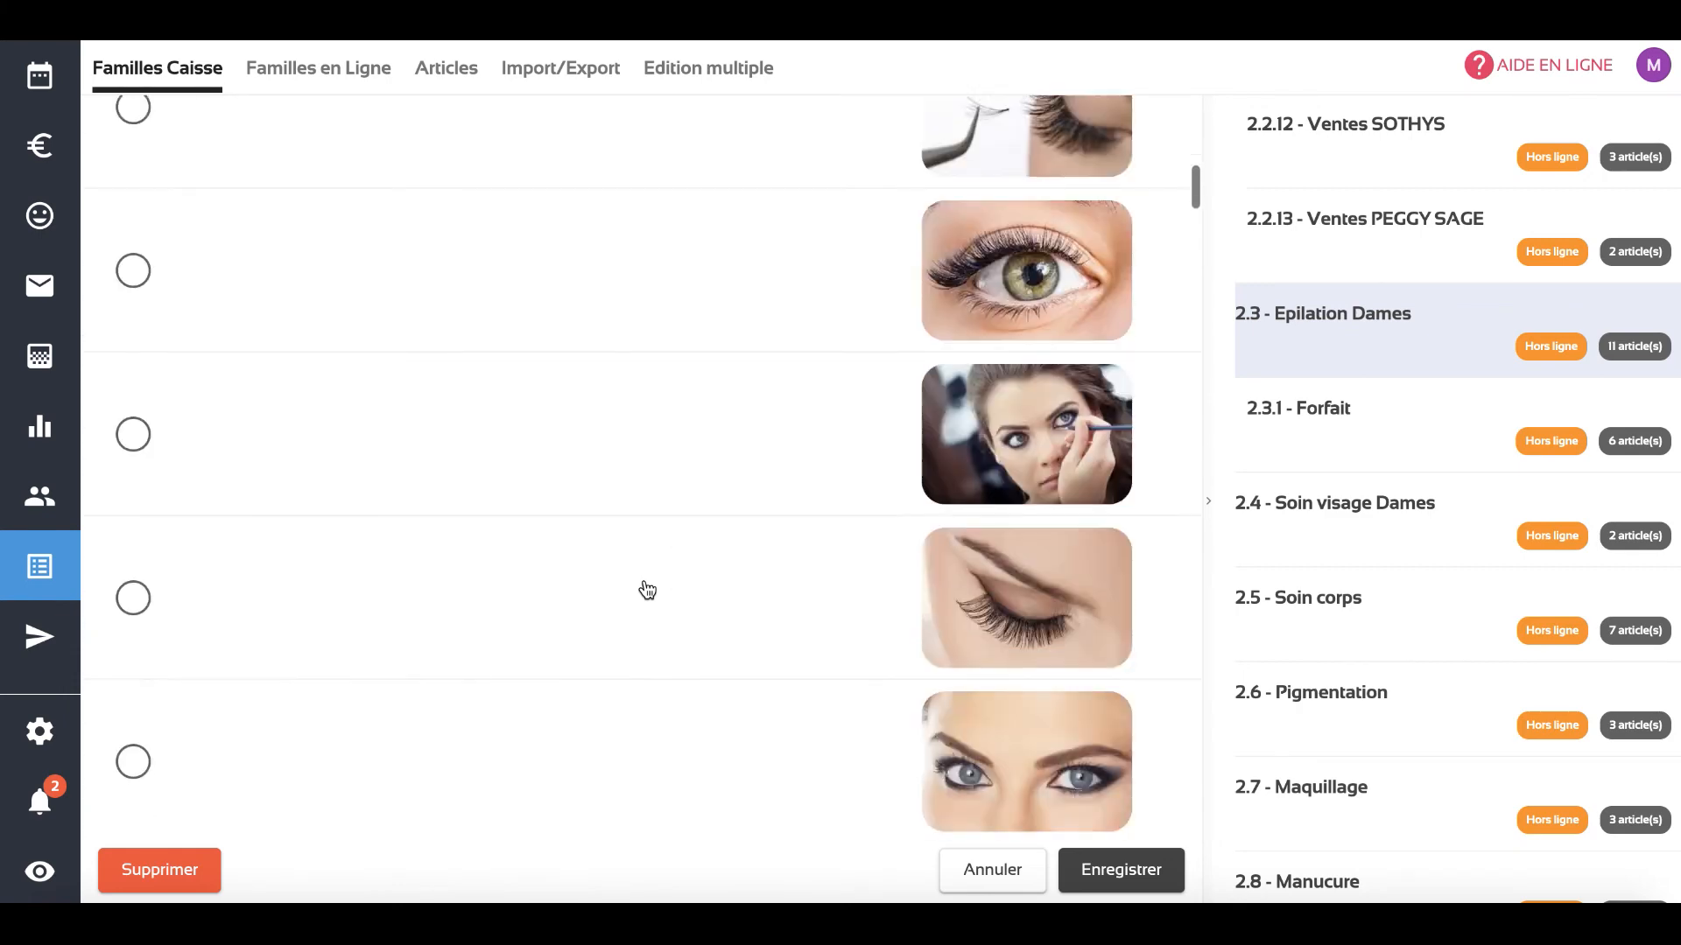
scroll(647, 590, "up", 10)
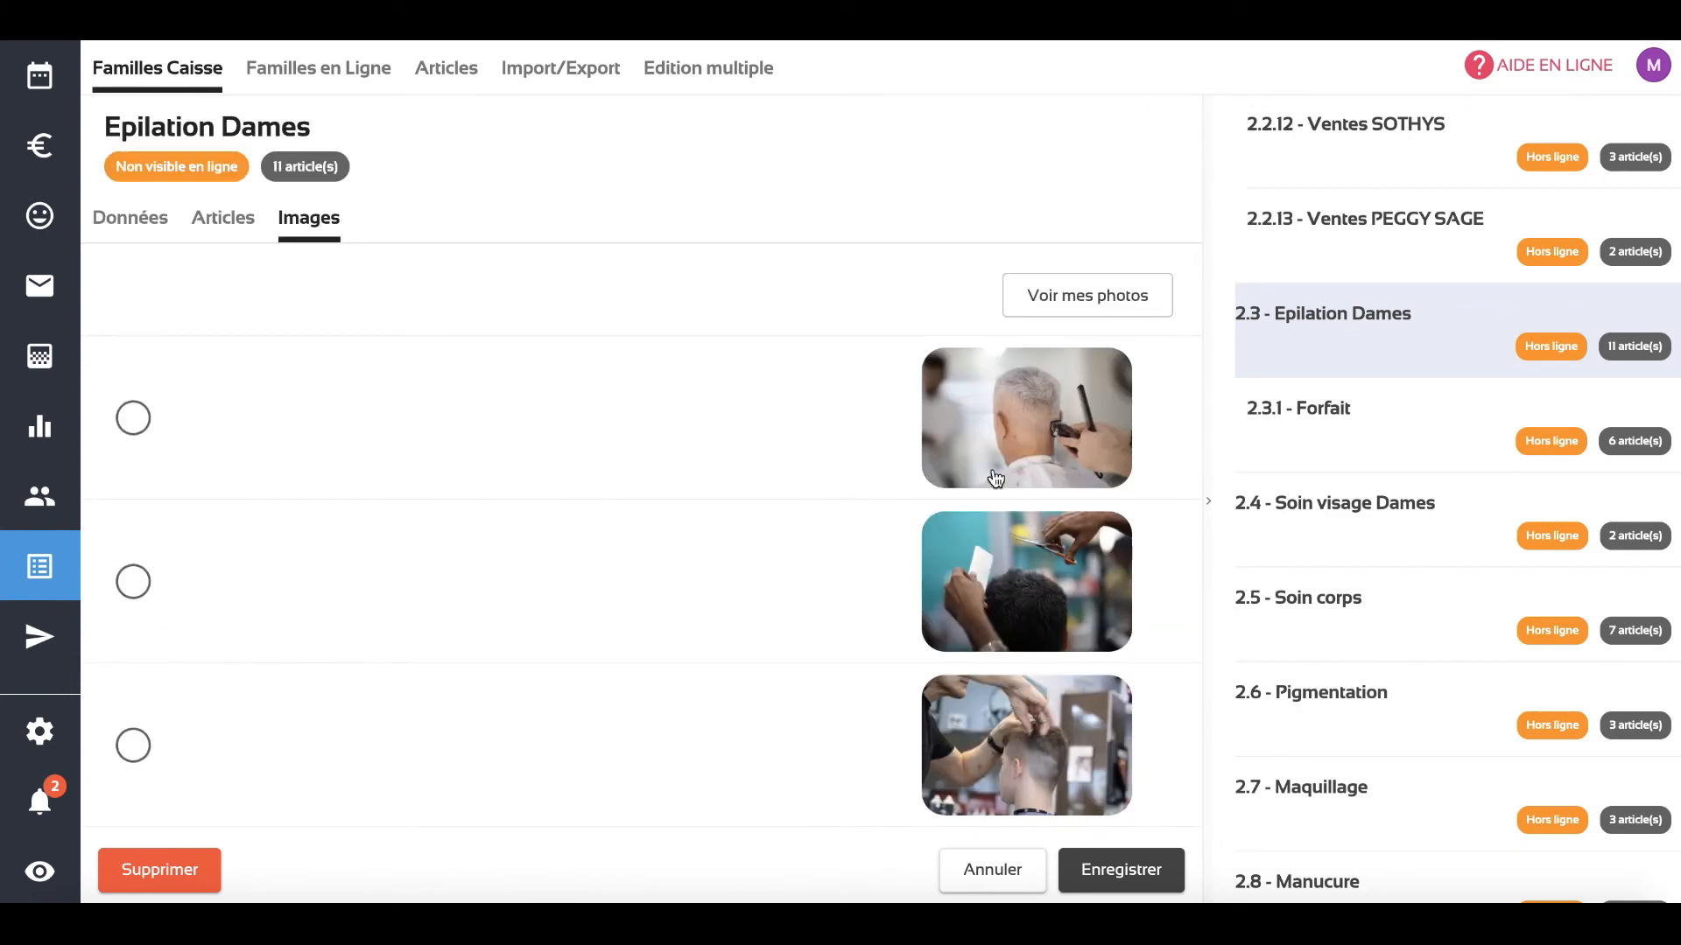
scroll(833, 632, "down", 5)
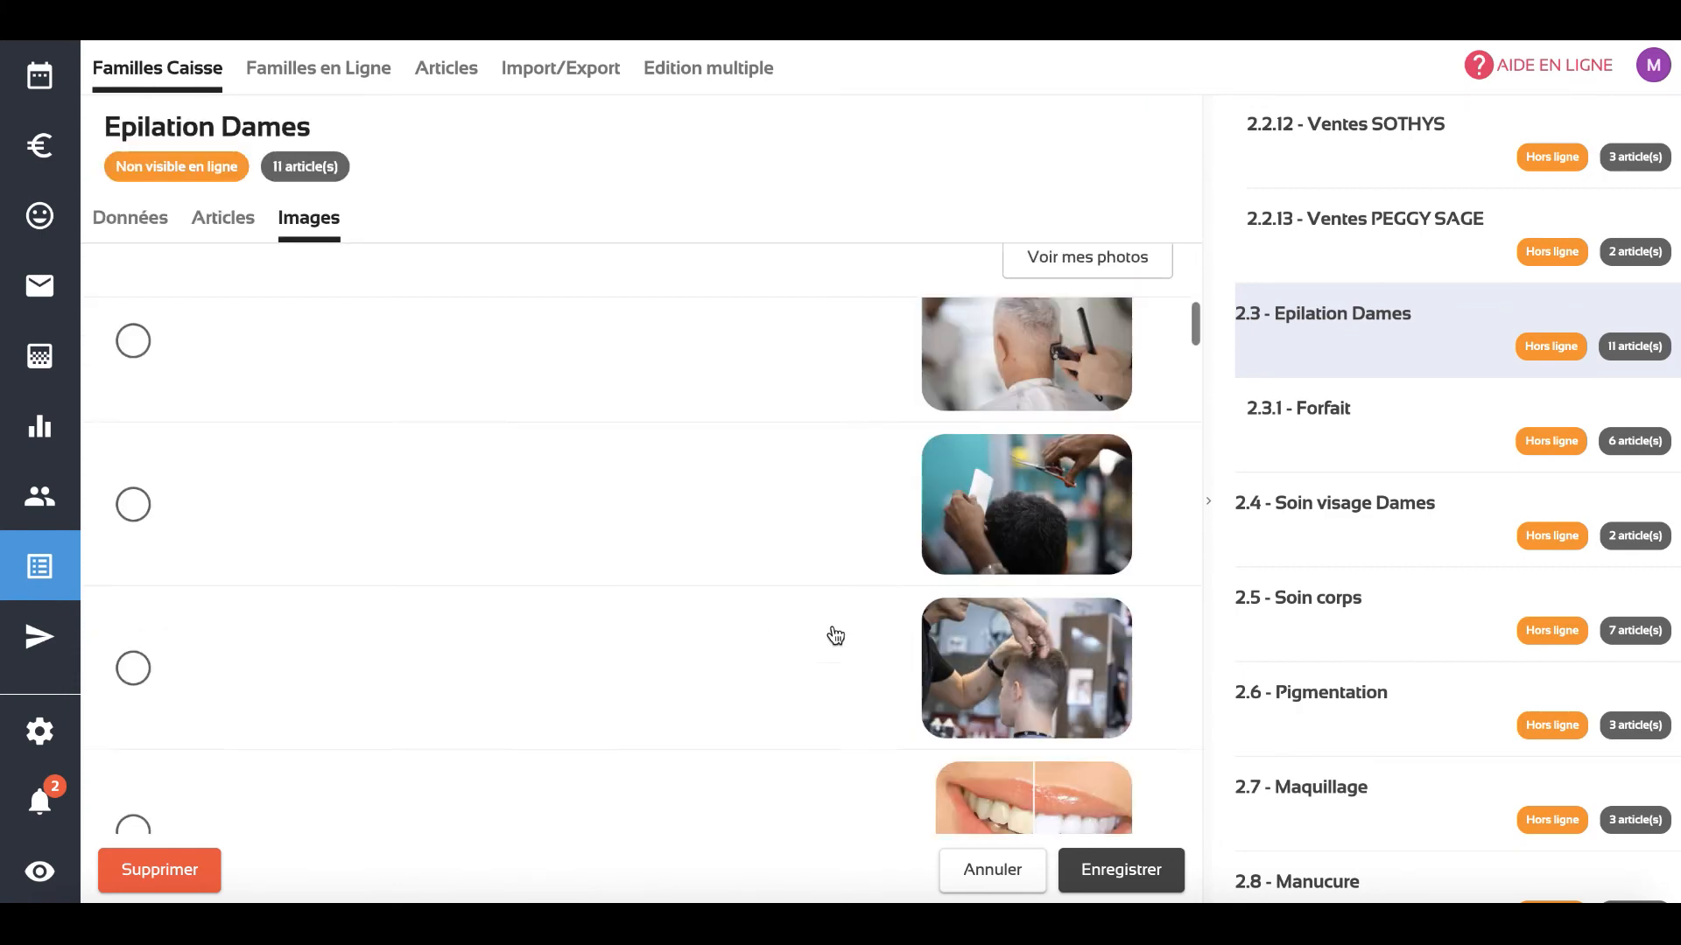
scroll(834, 632, "up", 5)
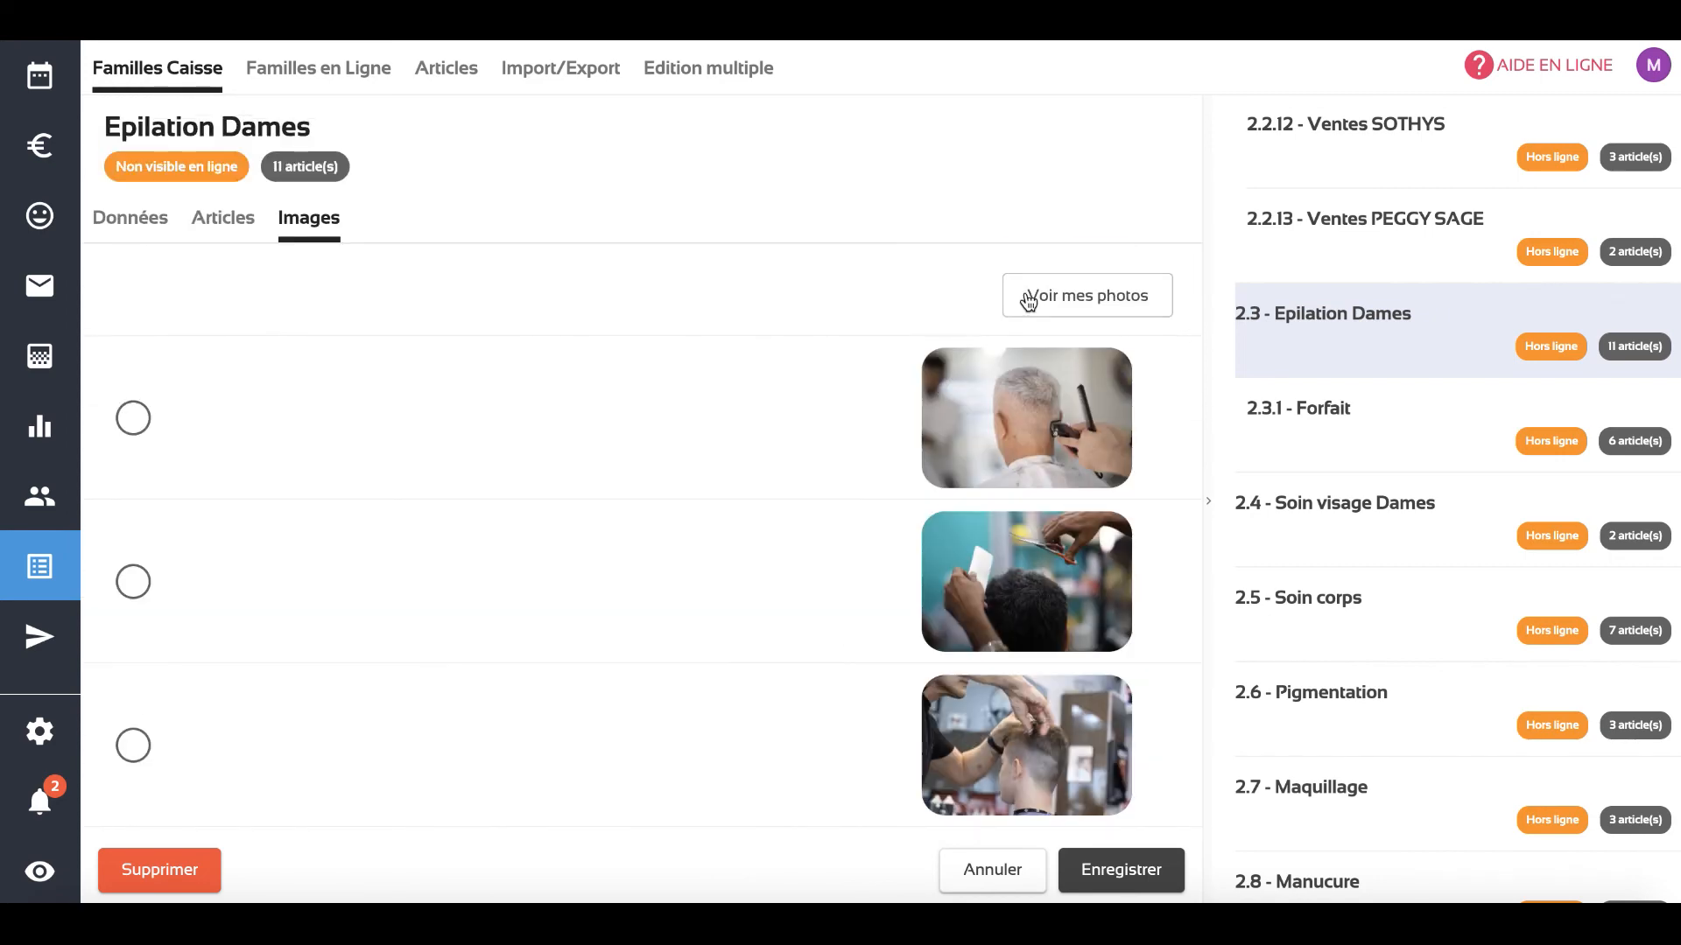
Step: Show the personal photos for Epilation Dames and open the file chooser for adding one, then cancel it
left_click(1040, 294)
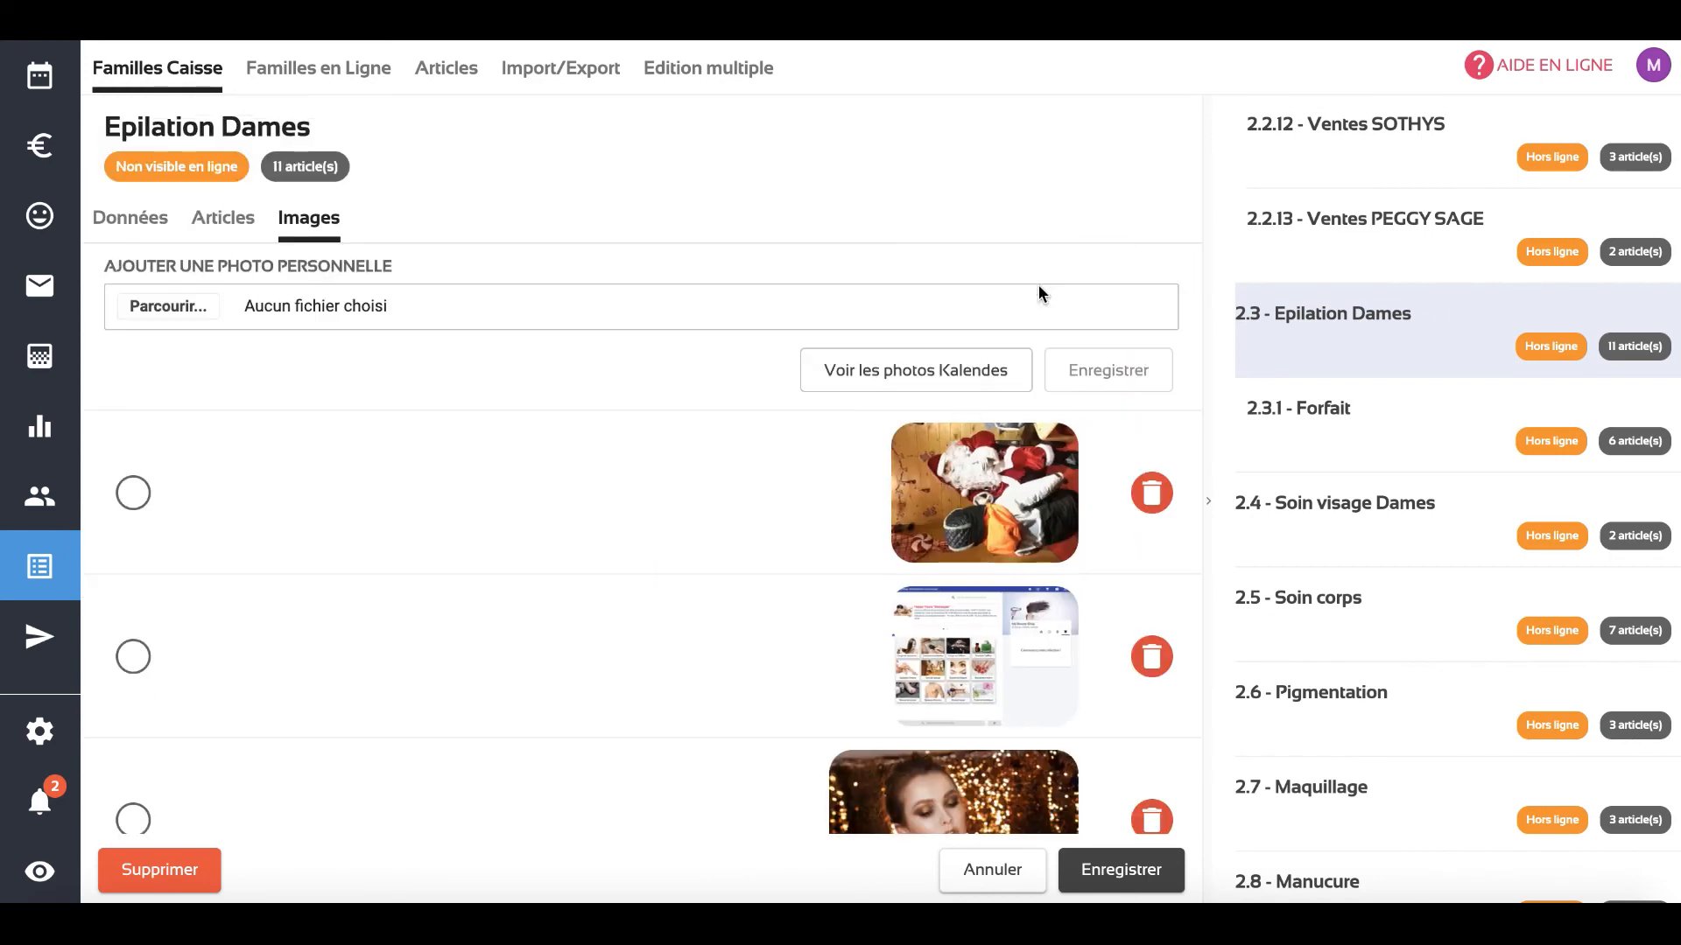
left_click(147, 317)
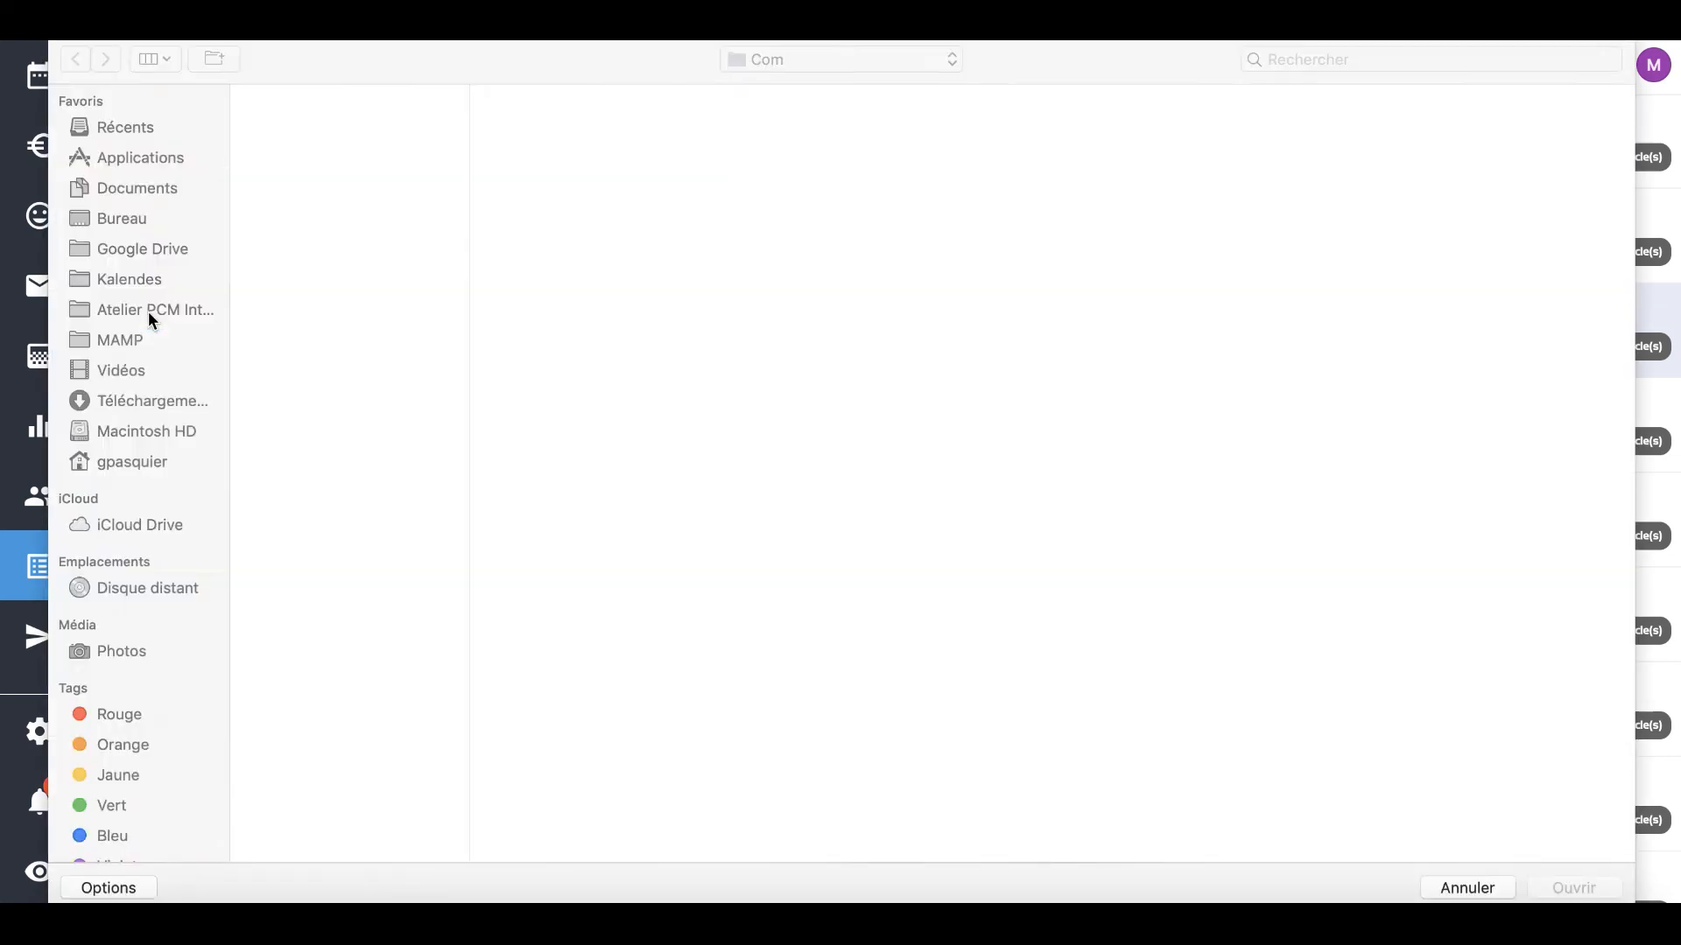
left_click(1477, 890)
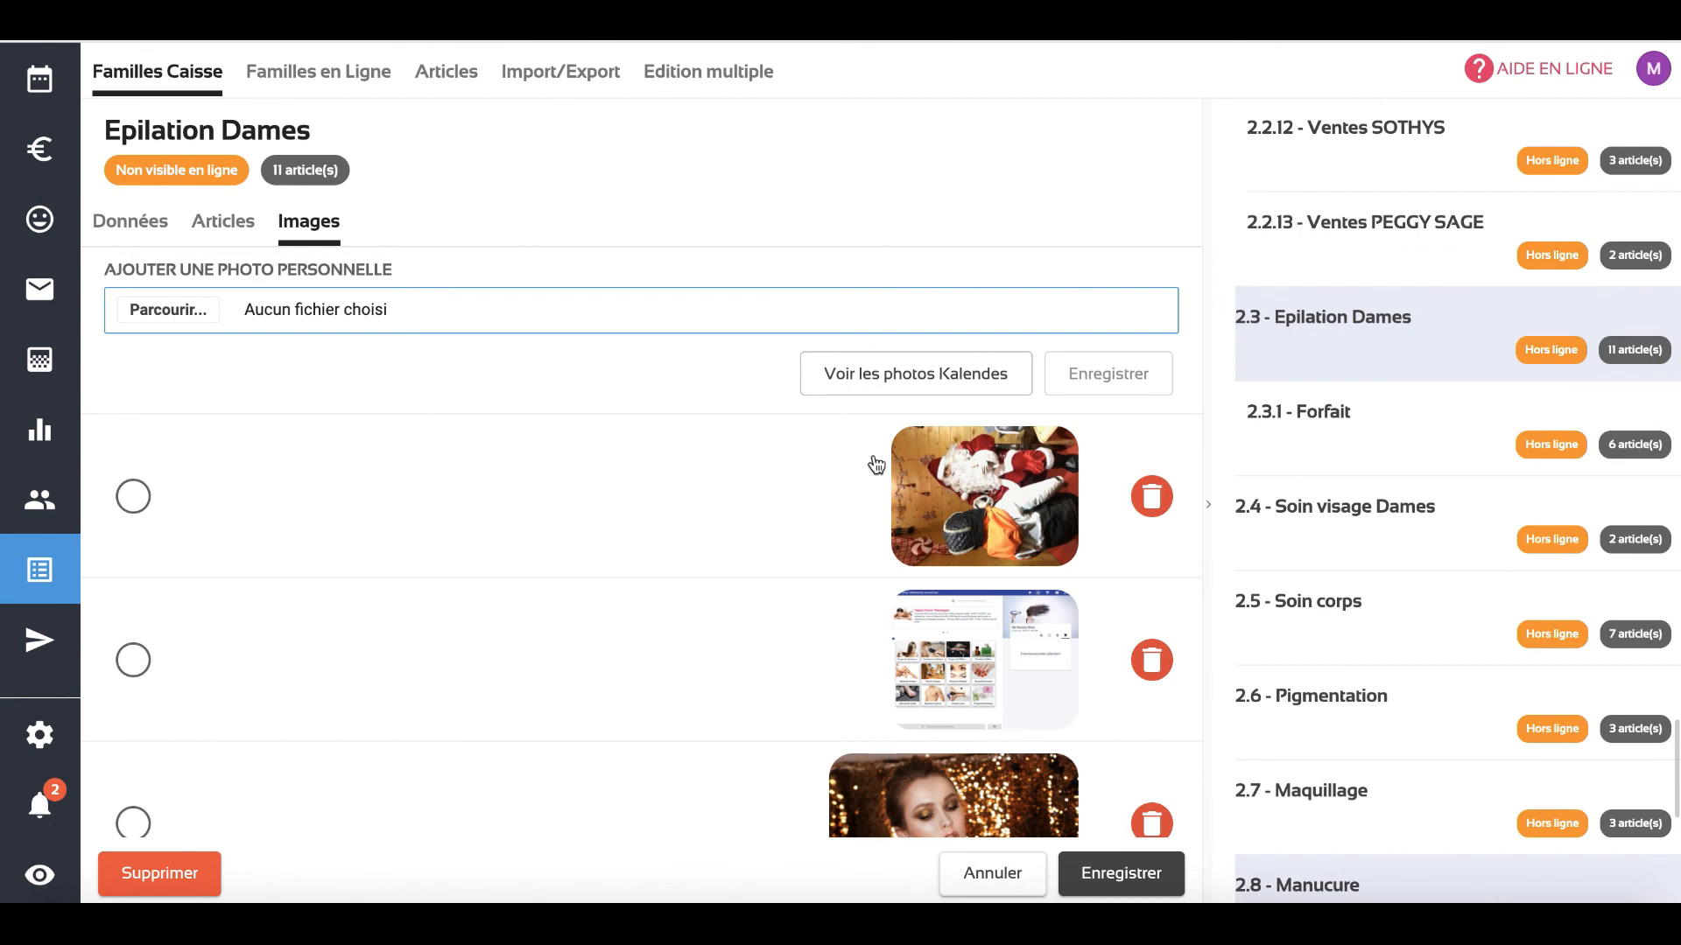
Step: Return to the Kalendes photos, choose the bare legs picture as the Epilation Dames family image, and save it
left_click(871, 373)
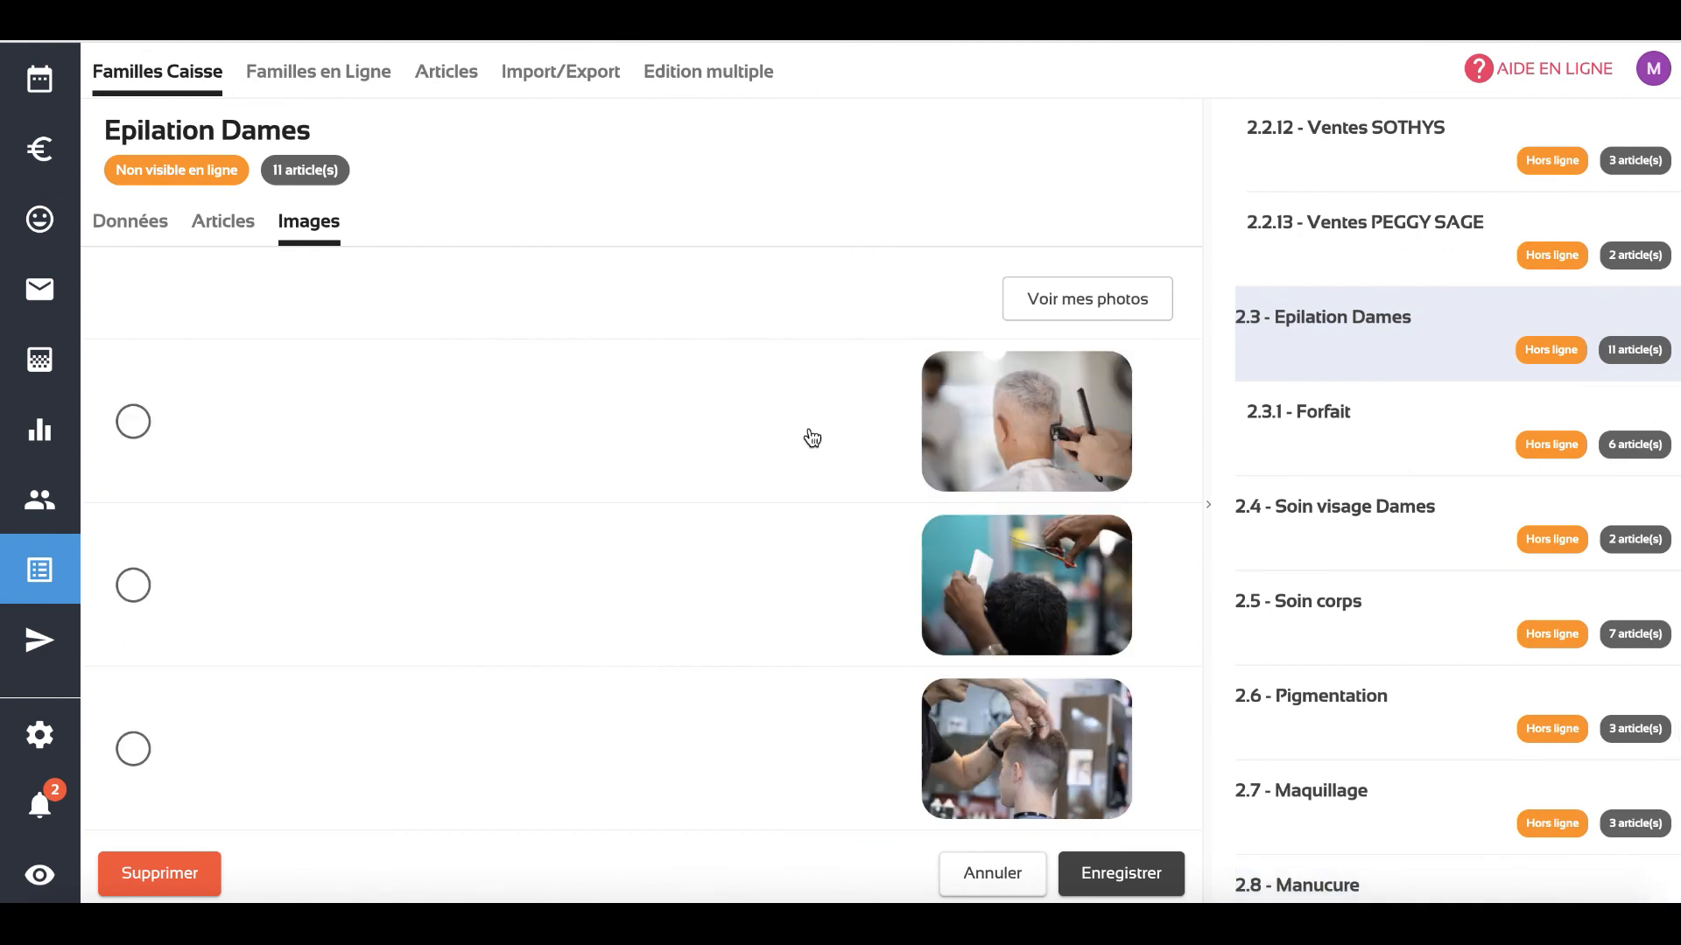
scroll(844, 585, "down", 10)
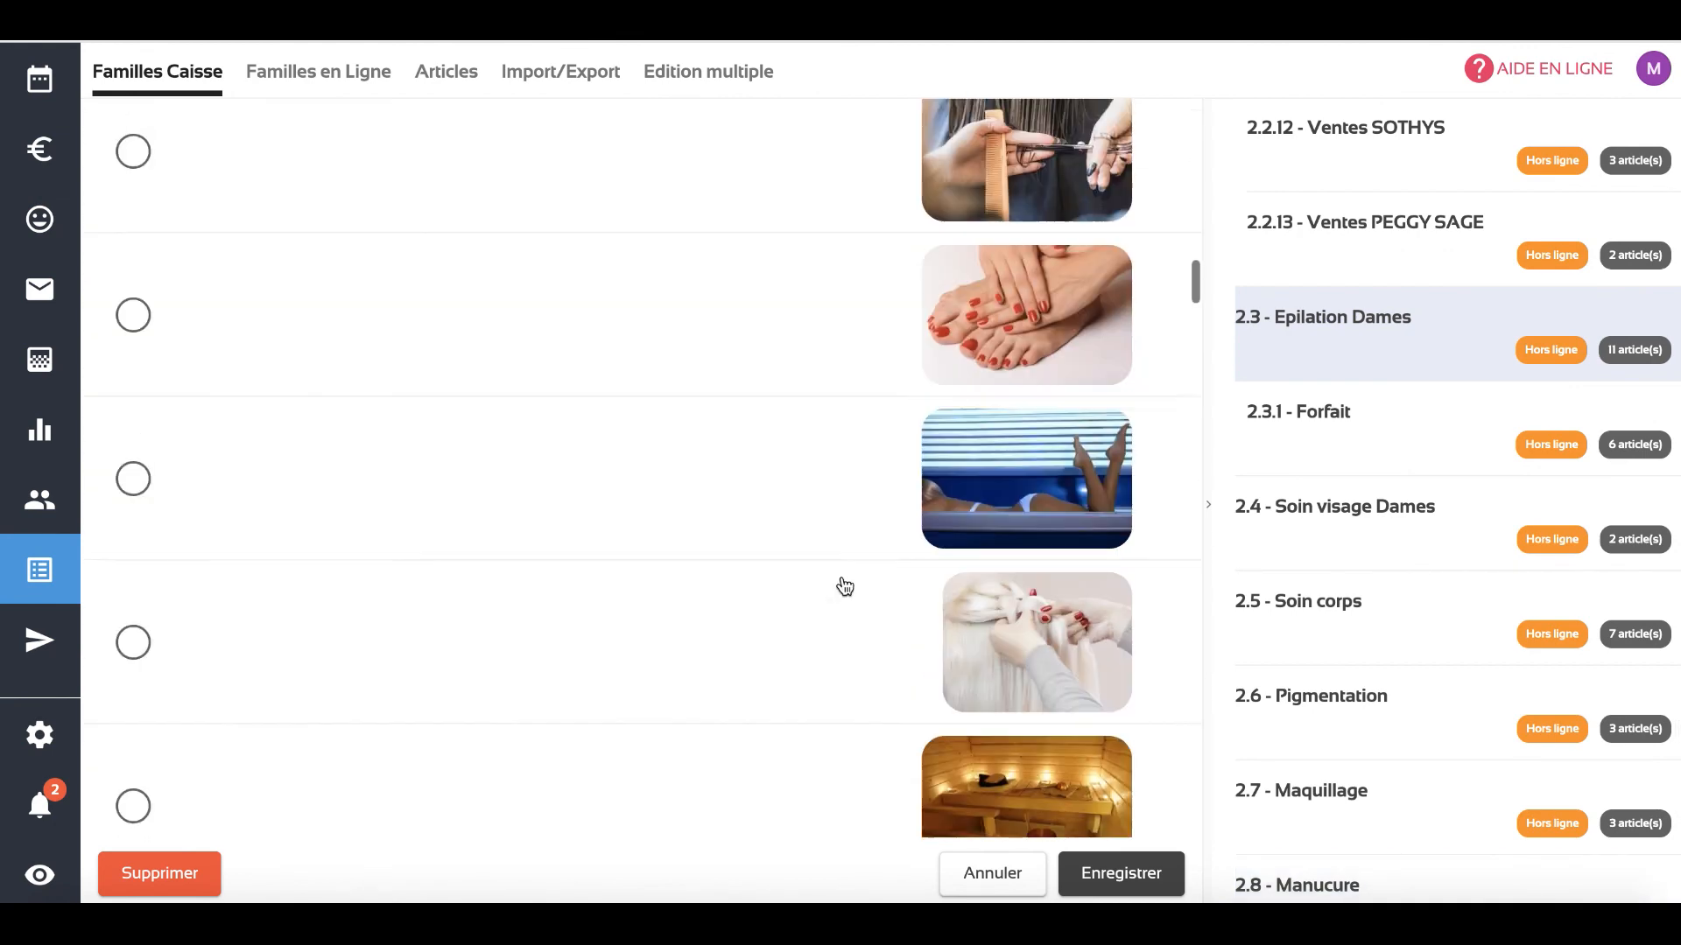
scroll(844, 586, "down", 10)
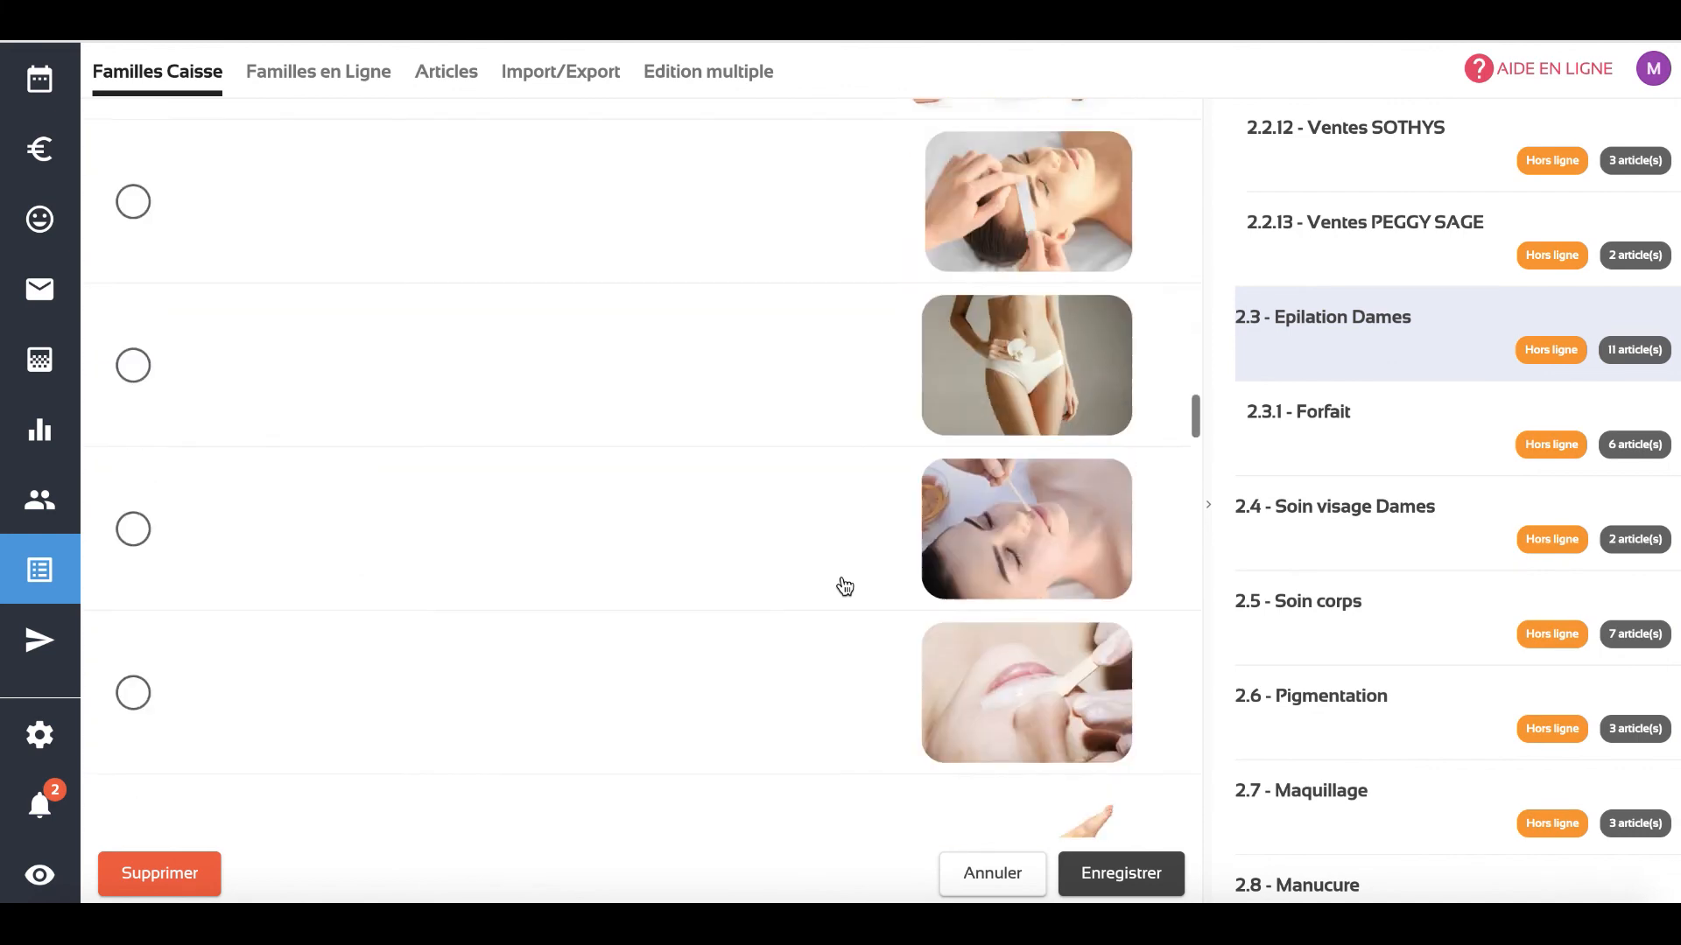
scroll(840, 584, "up", 5)
left_click(134, 426)
left_click(1125, 873)
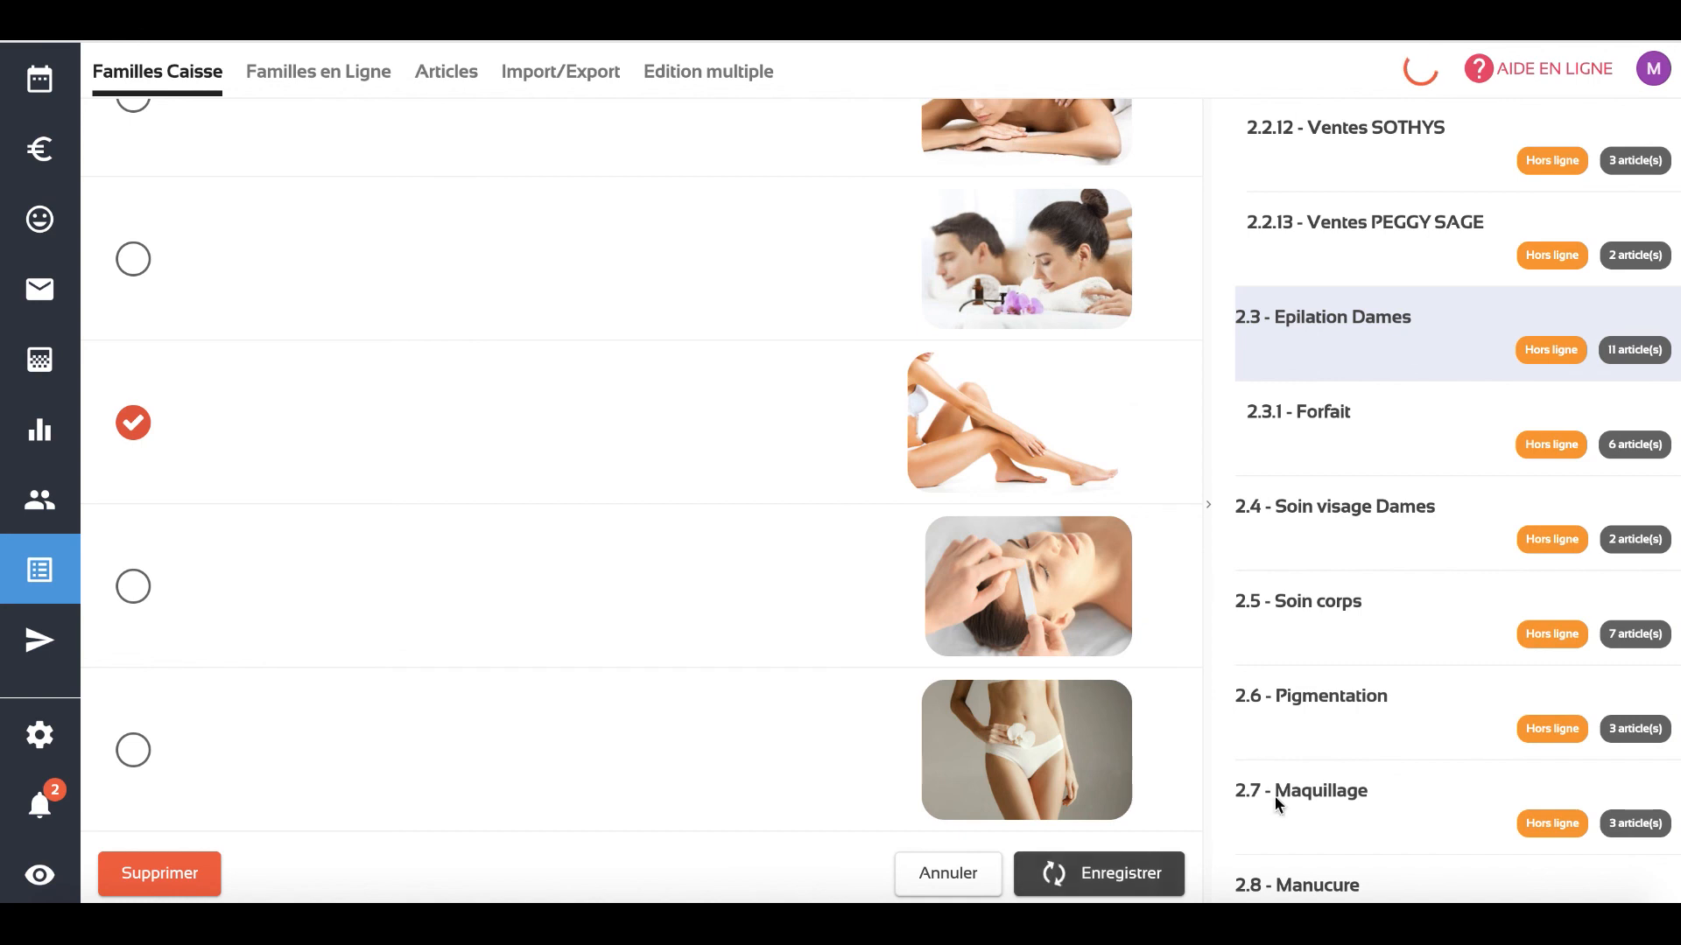